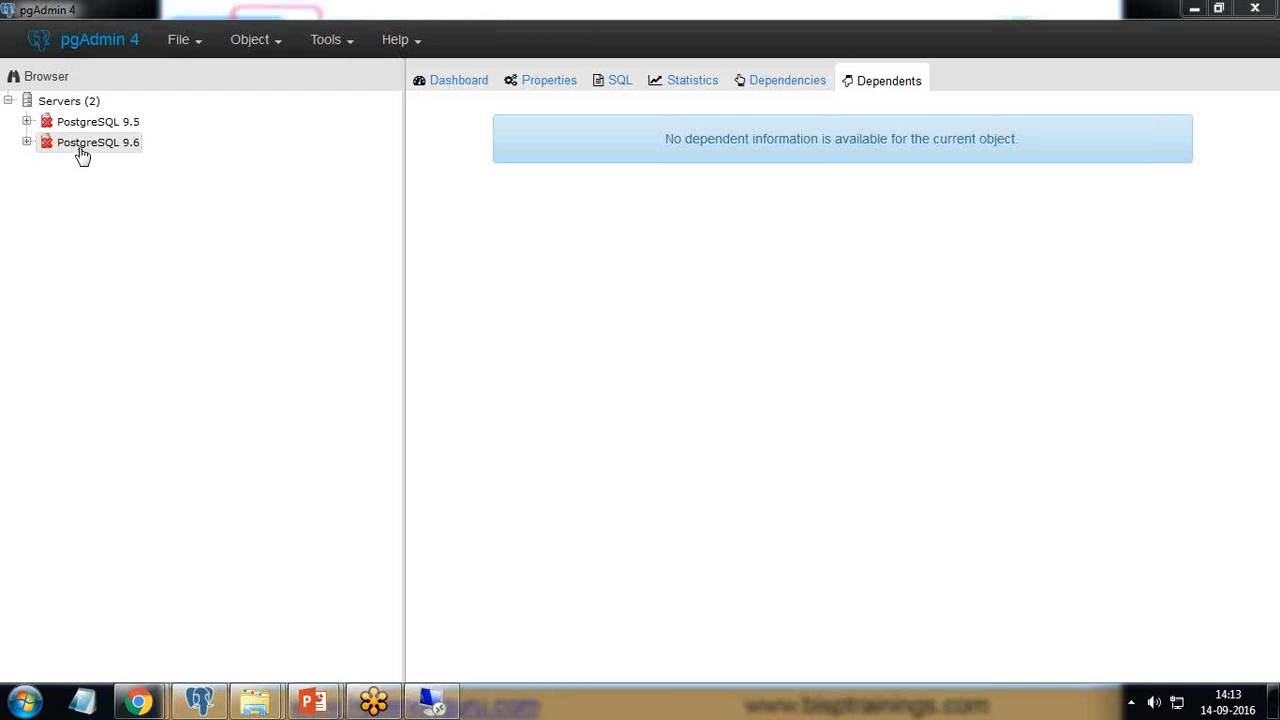
# Open the PostgreSQL 9.6 server's properties and view its Connection settings
pyautogui.rightClick(82, 150)
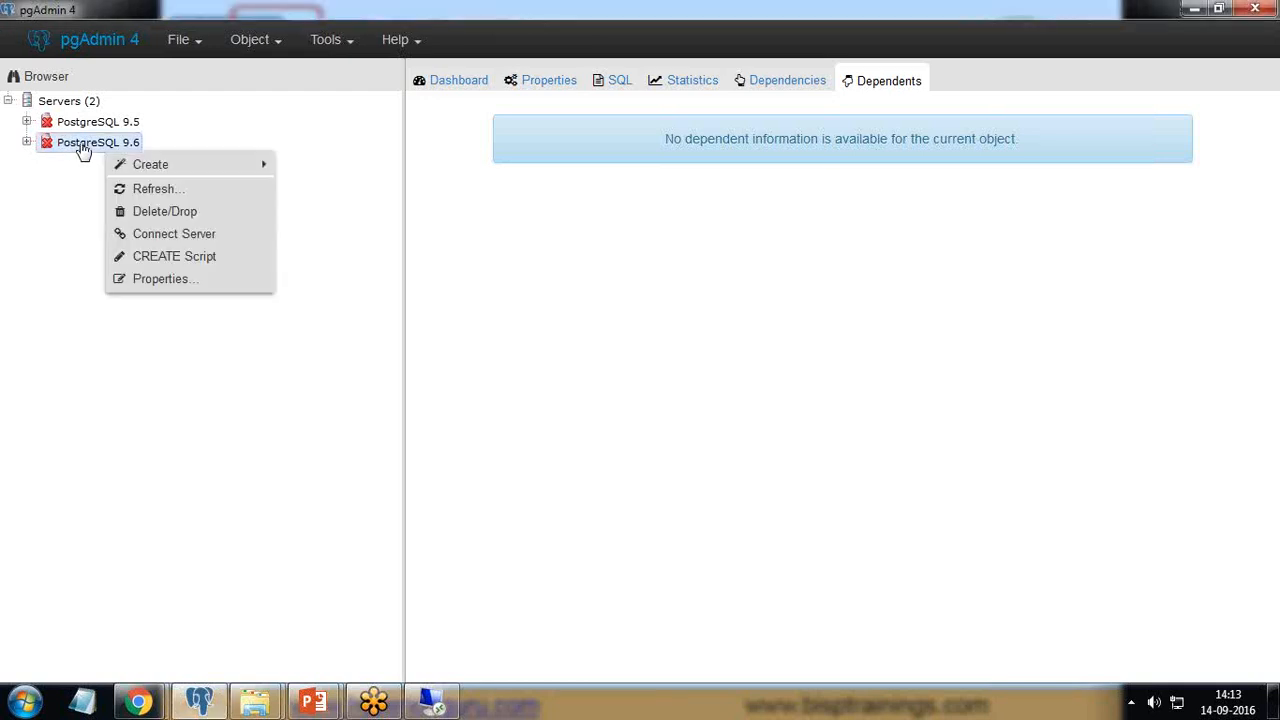
pyautogui.click(158, 288)
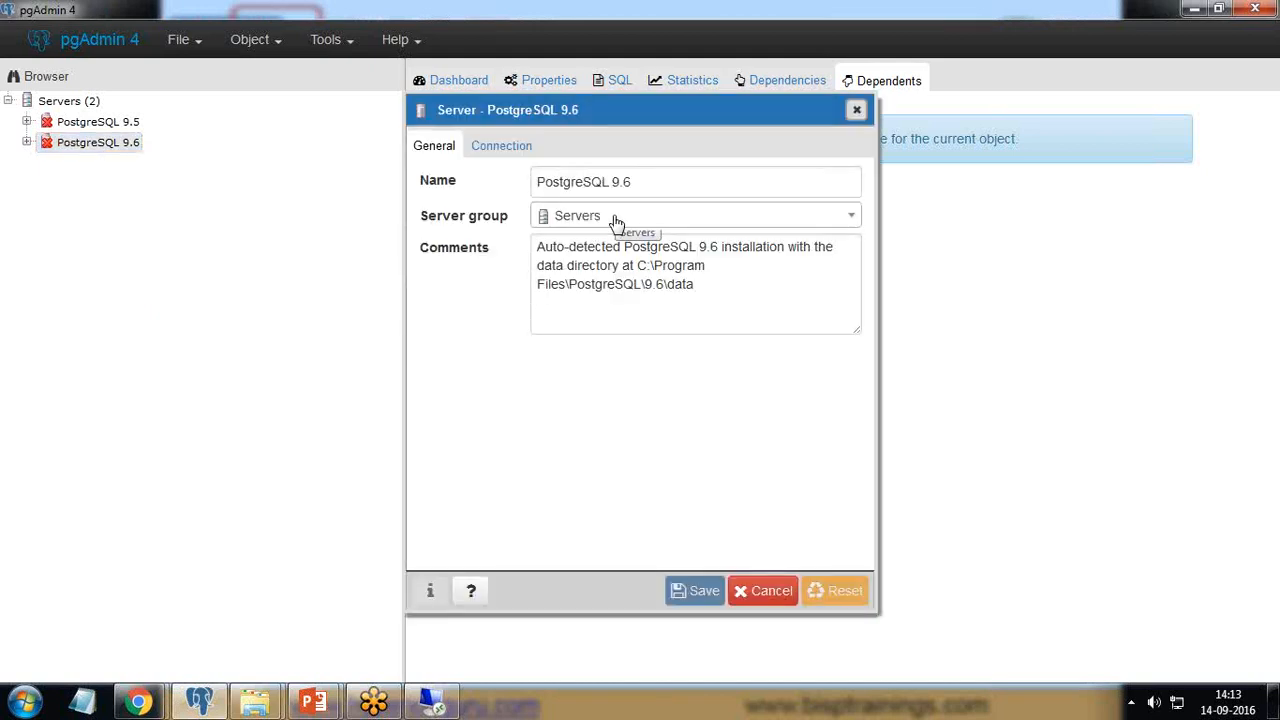
pyautogui.moveTo(643, 181); pyautogui.dragTo(538, 181)
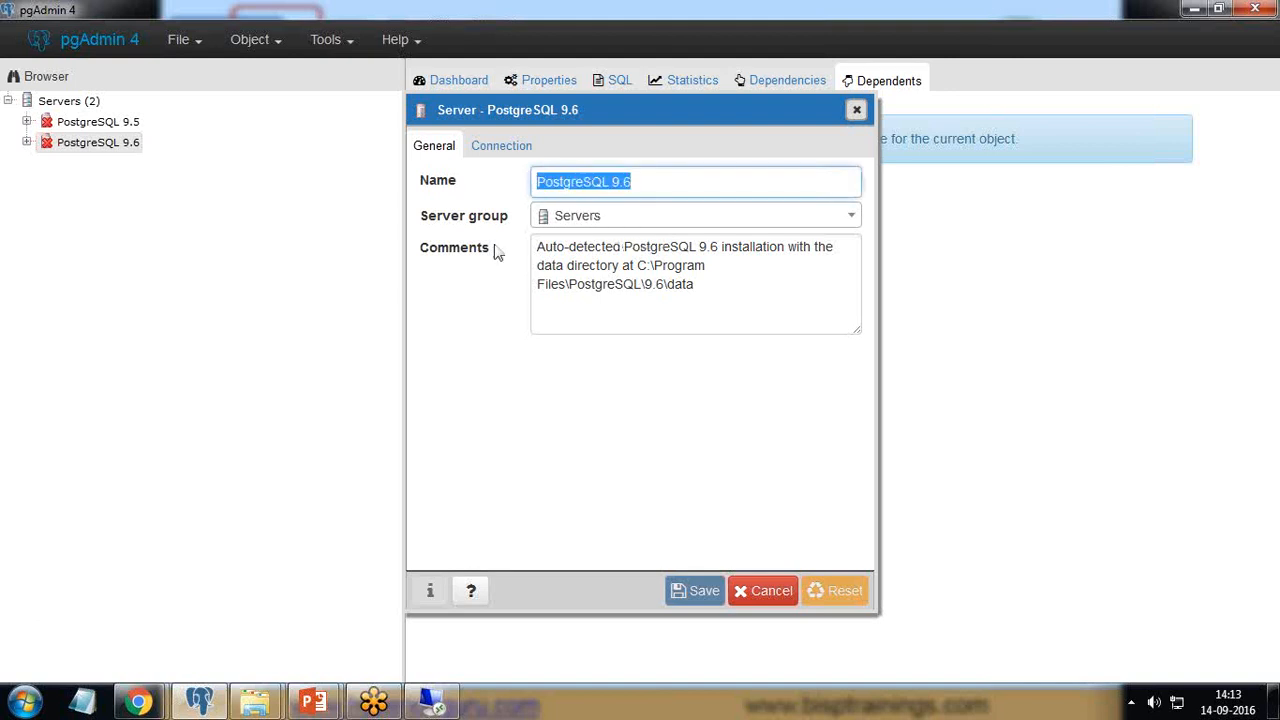
pyautogui.click(503, 158)
# Confirm host localhost and port 5433, then close the properties dialog without changes
pyautogui.moveTo(631, 182); pyautogui.dragTo(526, 184)
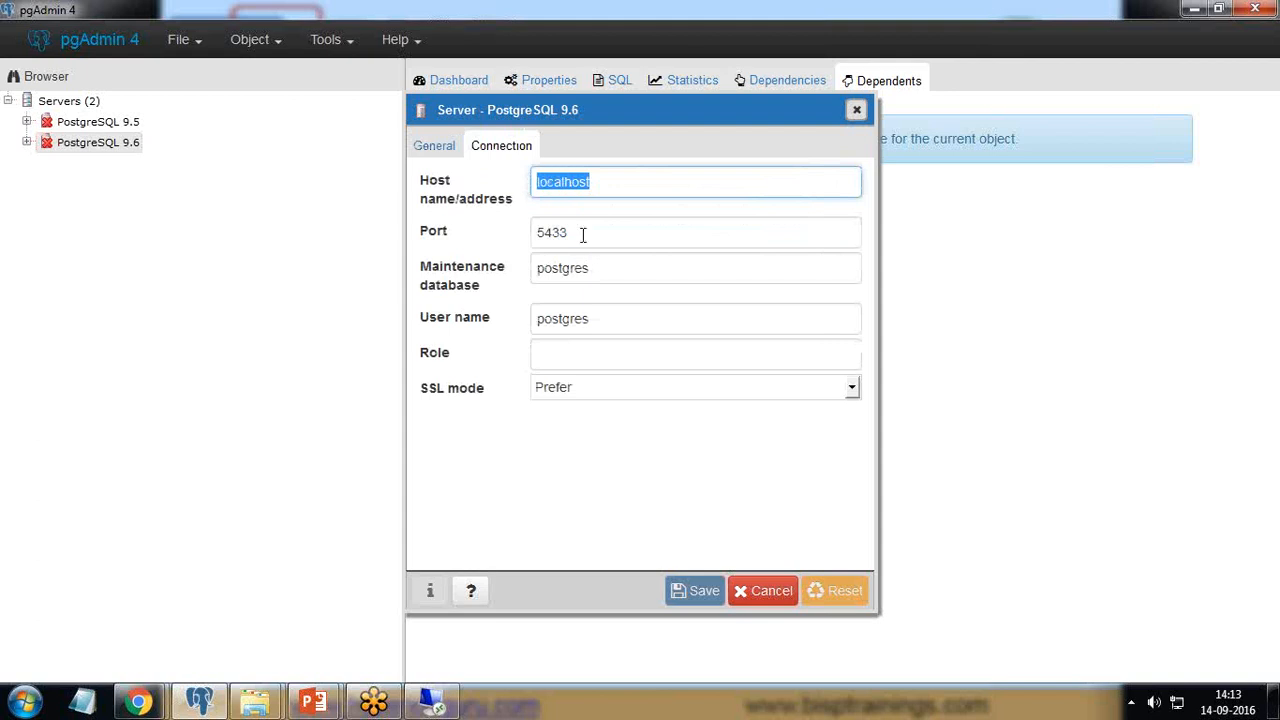
pyautogui.moveTo(583, 237); pyautogui.dragTo(529, 233)
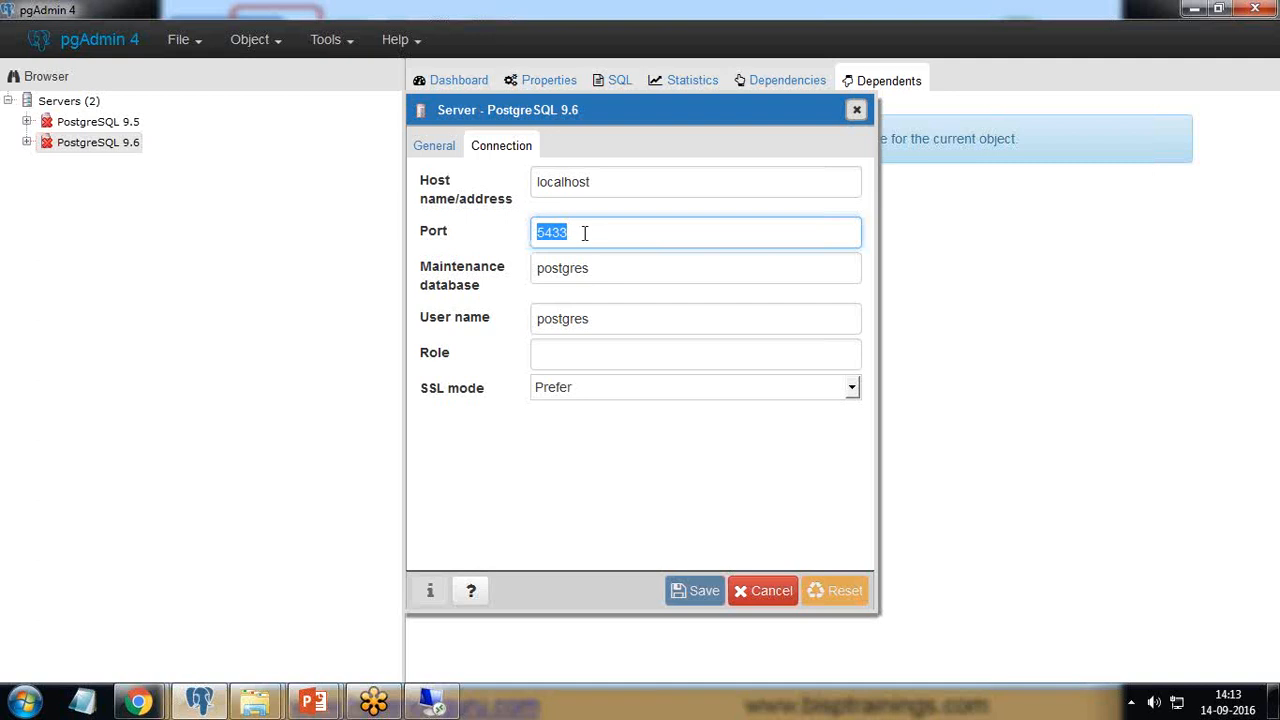
pyautogui.moveTo(603, 184); pyautogui.dragTo(537, 185)
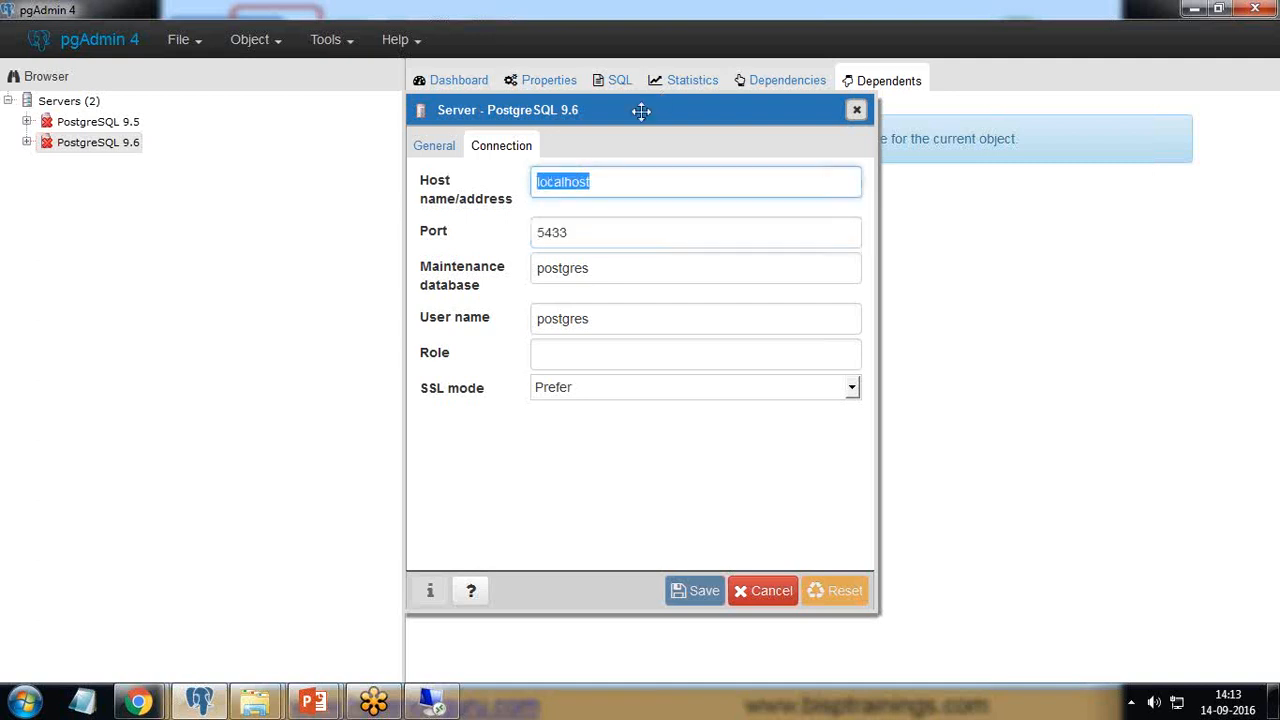
pyautogui.moveTo(643, 109); pyautogui.dragTo(601, 160)
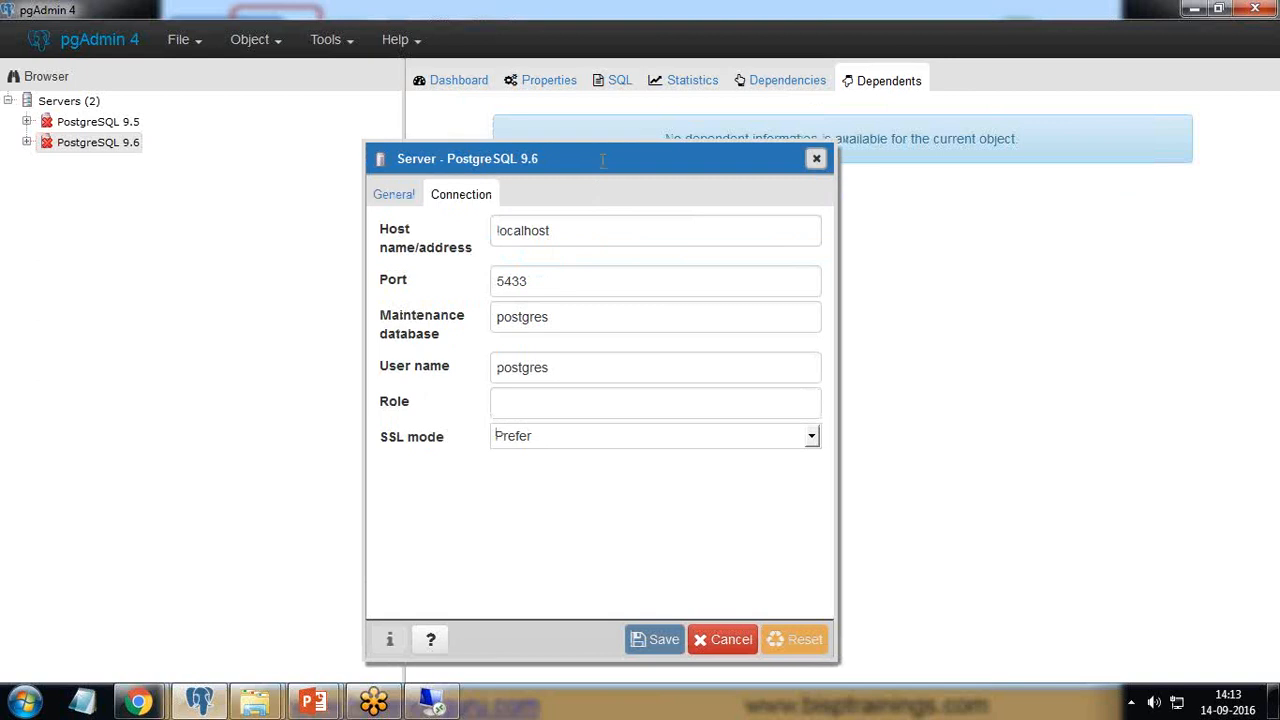
pyautogui.moveTo(541, 280); pyautogui.dragTo(496, 281)
pyautogui.moveTo(561, 230); pyautogui.dragTo(497, 230)
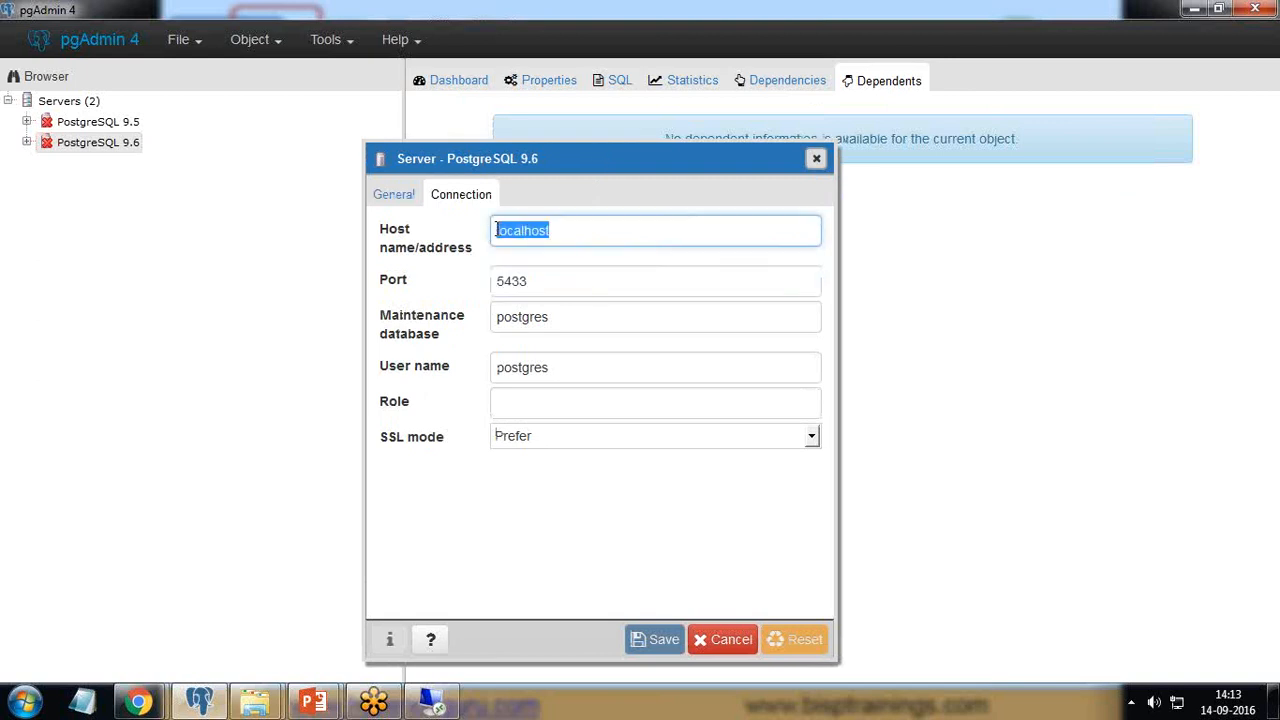
pyautogui.moveTo(553, 281); pyautogui.dragTo(497, 281)
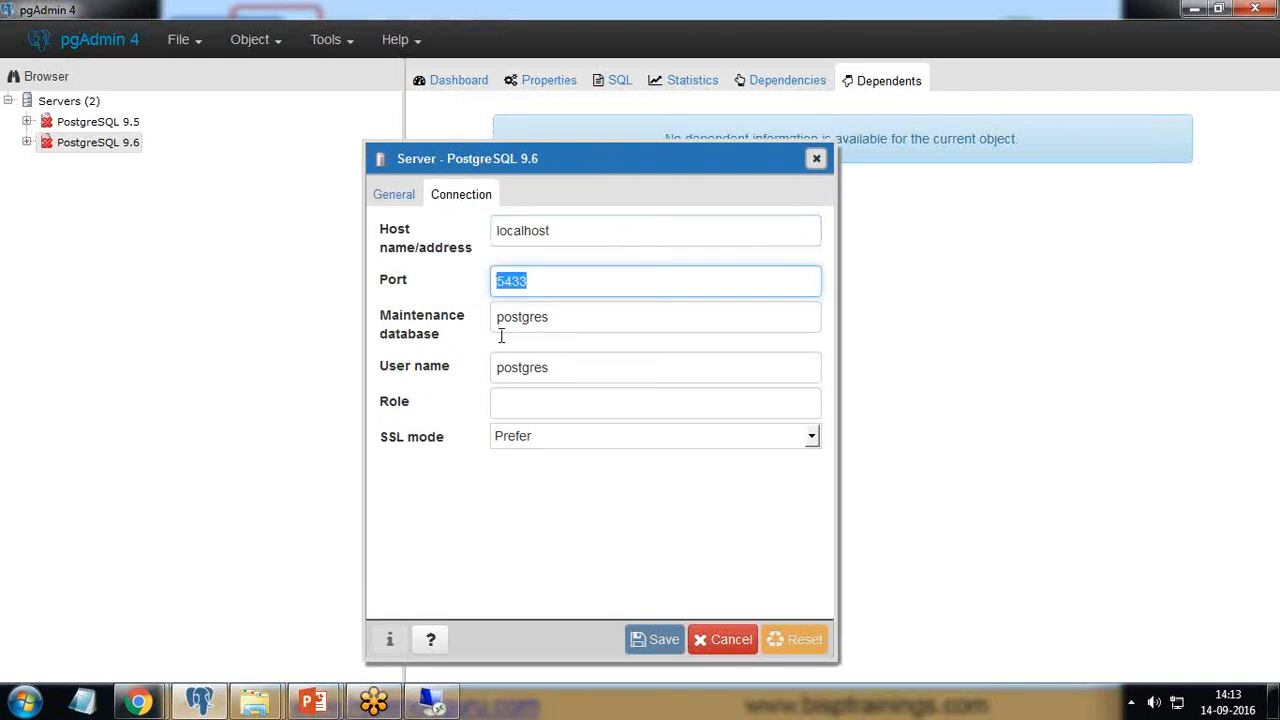
pyautogui.click(816, 158)
pyautogui.rightClick(106, 142)
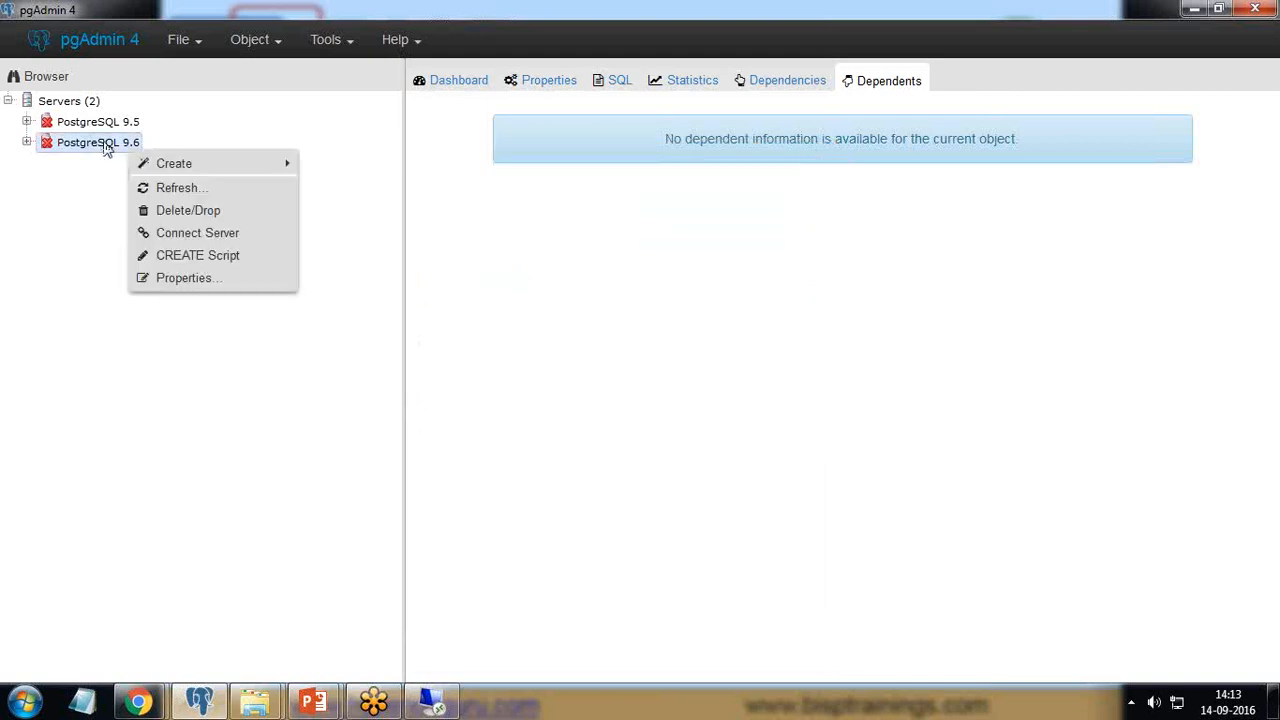
# Connect to the PostgreSQL 9.6 server by entering the postgres user's password
pyautogui.click(178, 234)
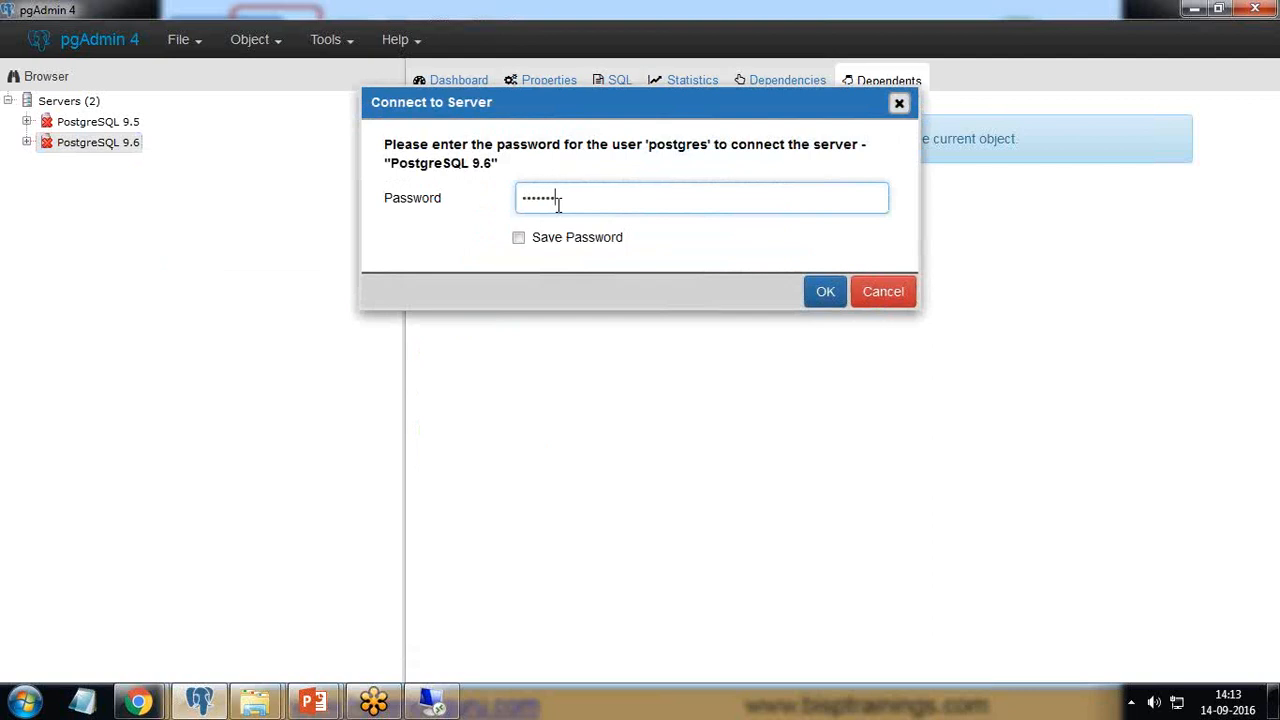
pyautogui.press('BackSpace')
pyautogui.press('BackSpace')
pyautogui.press('BackSpace')
pyautogui.press('BackSpace')
pyautogui.press('BackSpace')
pyautogui.write('postgres')
pyautogui.press('Return')
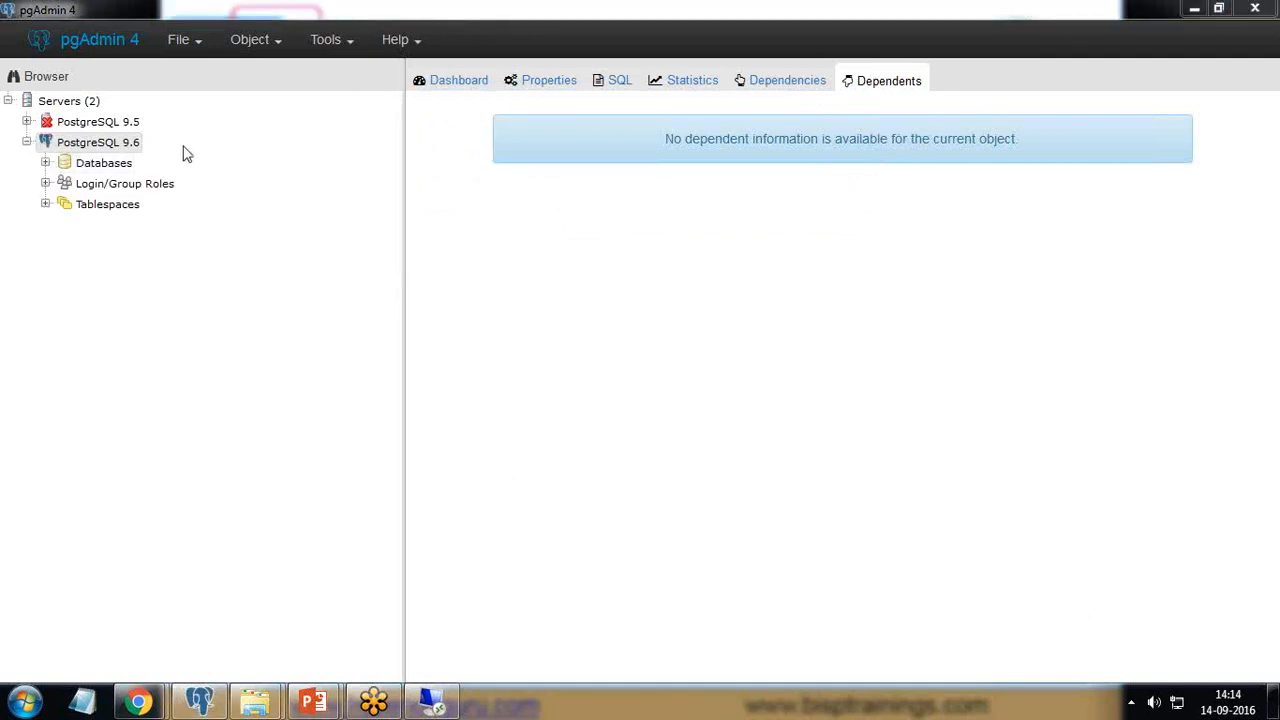
# Expand the server's Databases and connect to the BISP database
pyautogui.click(46, 184)
pyautogui.click(45, 245)
pyautogui.click(45, 245)
pyautogui.click(46, 184)
pyautogui.click(45, 163)
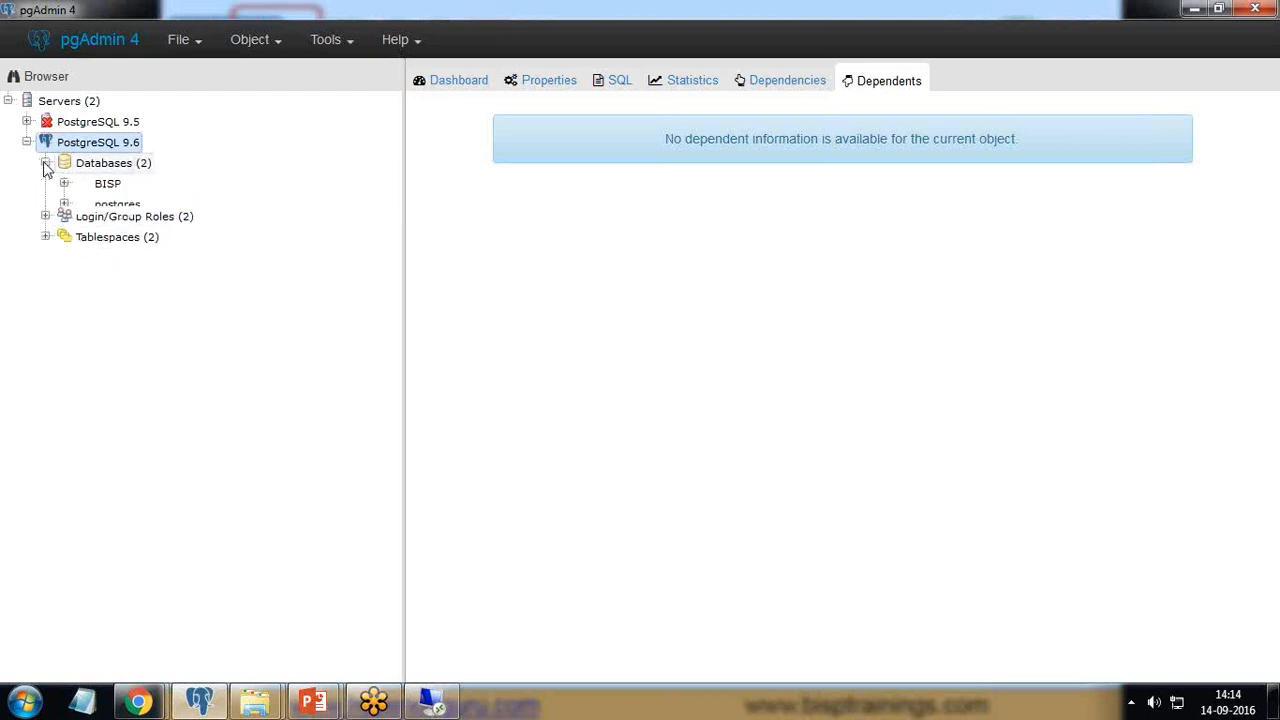
pyautogui.rightClick(107, 186)
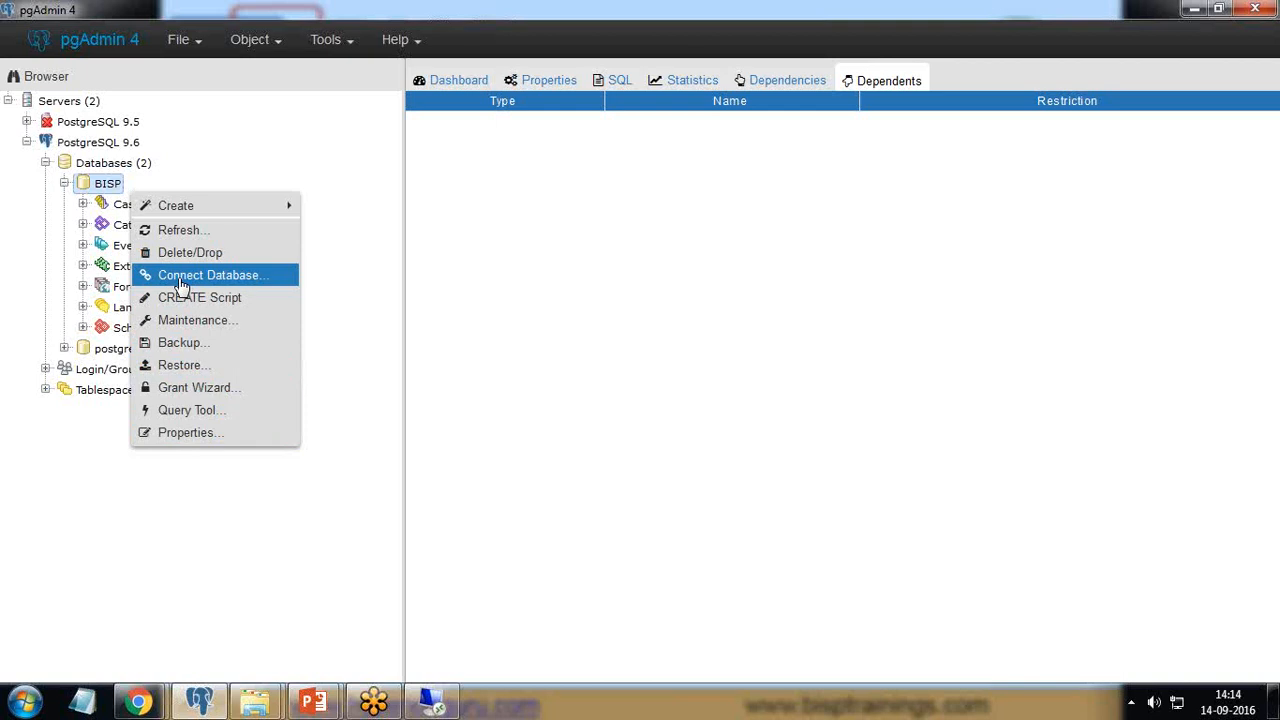
pyautogui.click(182, 287)
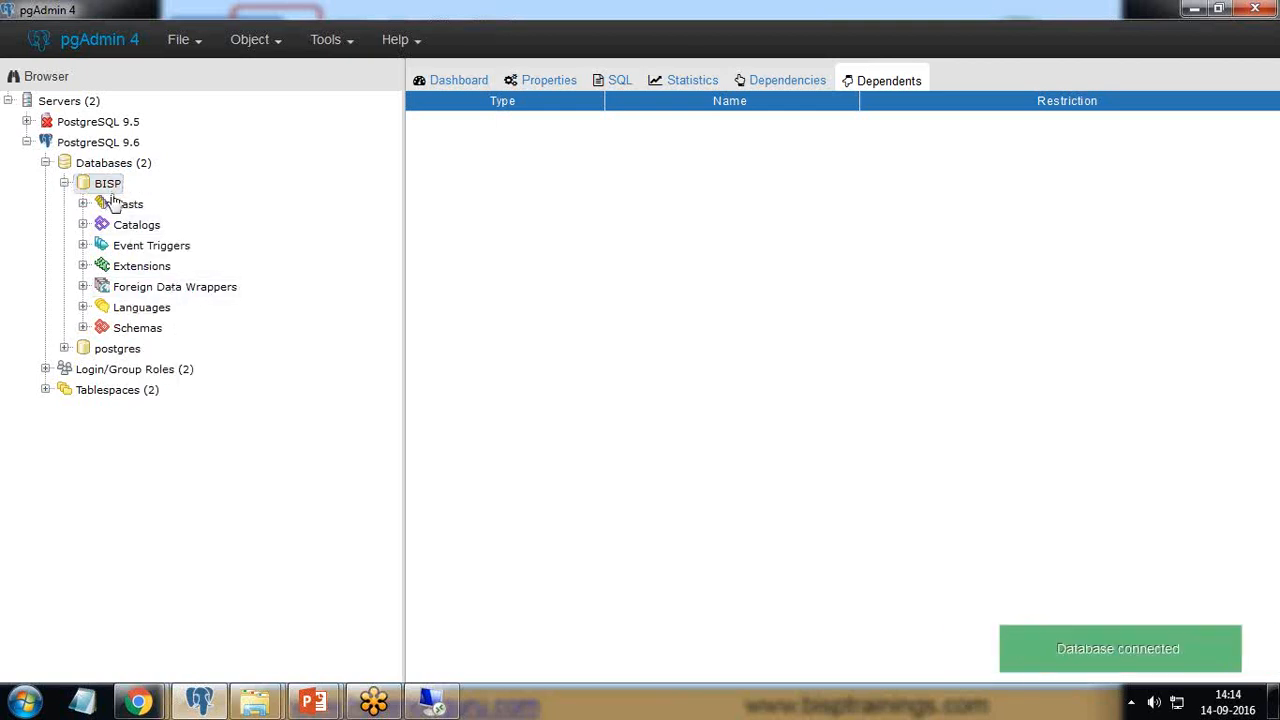
# Expand BISP's Schemas and the public schema's Tables to reveal the company table
pyautogui.click(83, 328)
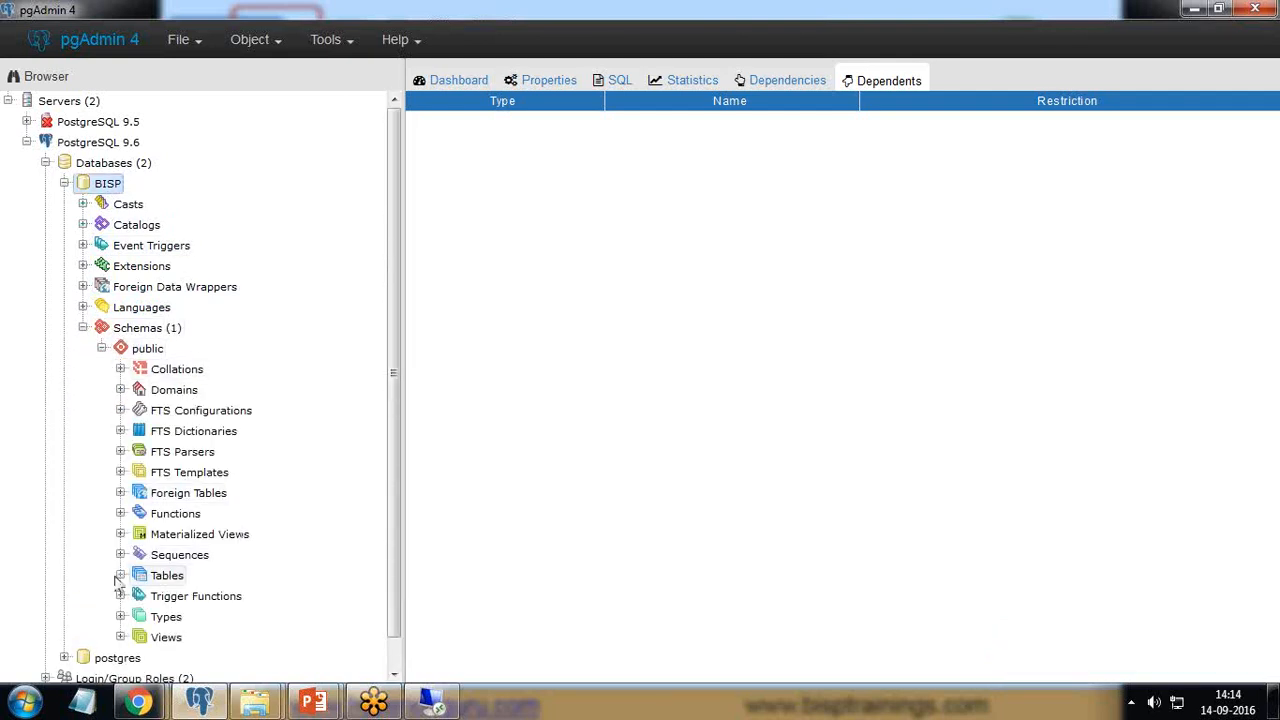
pyautogui.scroll(-1, 120, 580)
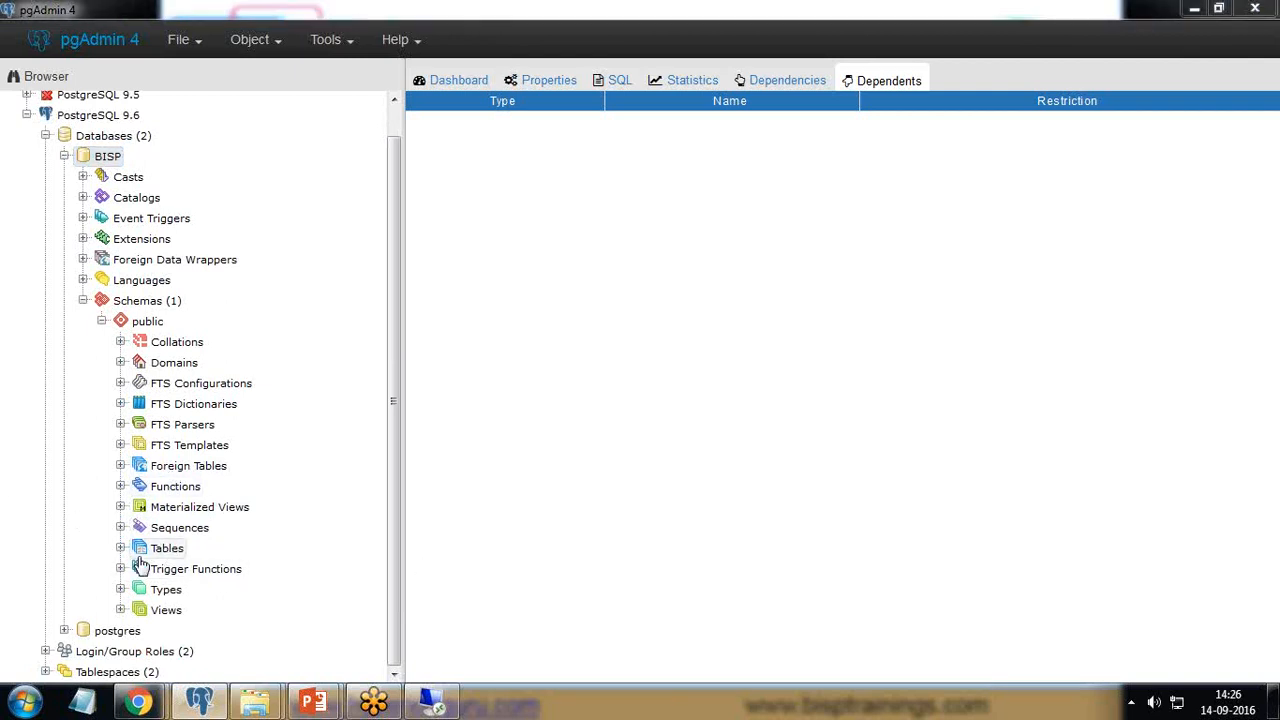
pyautogui.click(120, 548)
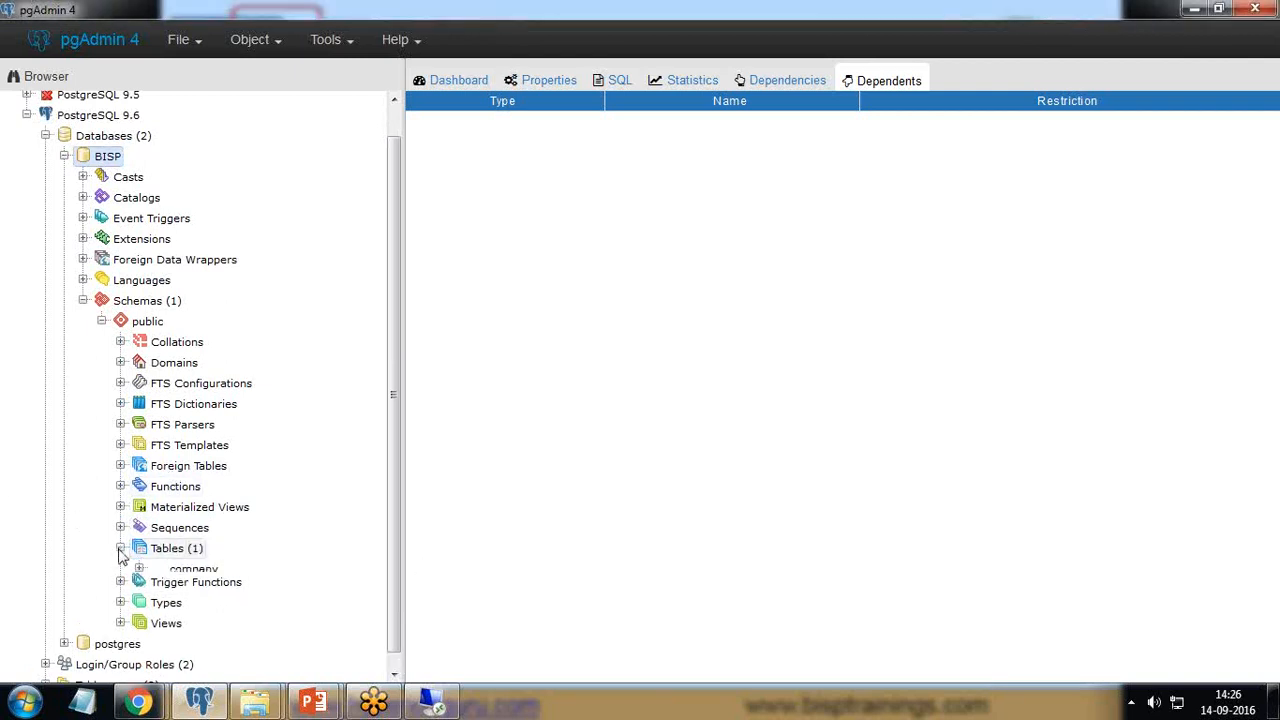
pyautogui.rightClick(197, 572)
pyautogui.moveTo(297, 284)
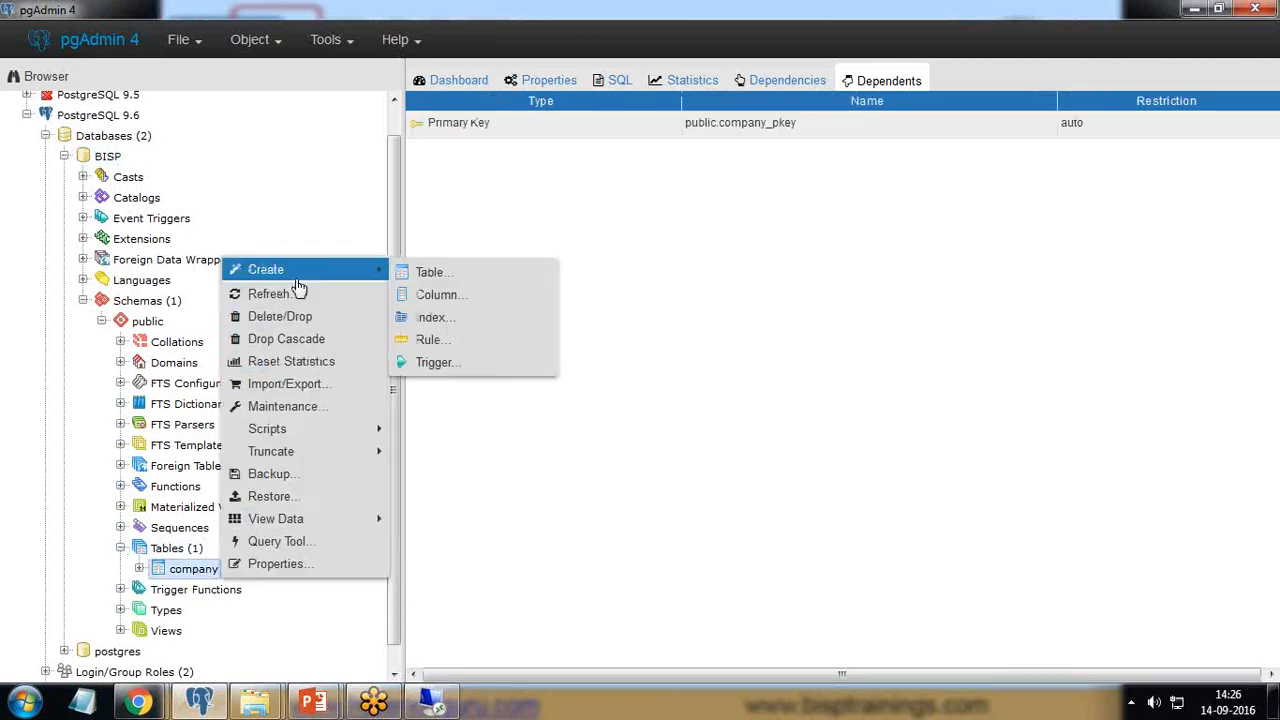
pyautogui.moveTo(294, 520)
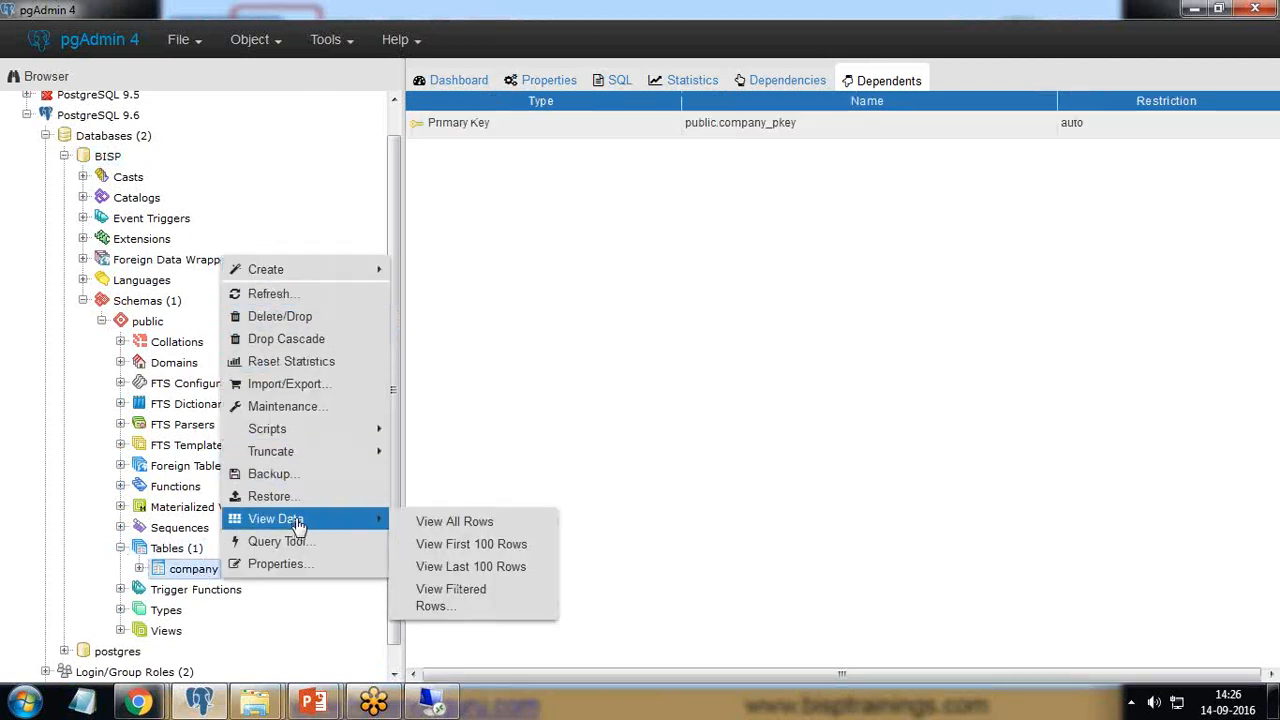
pyautogui.click(437, 521)
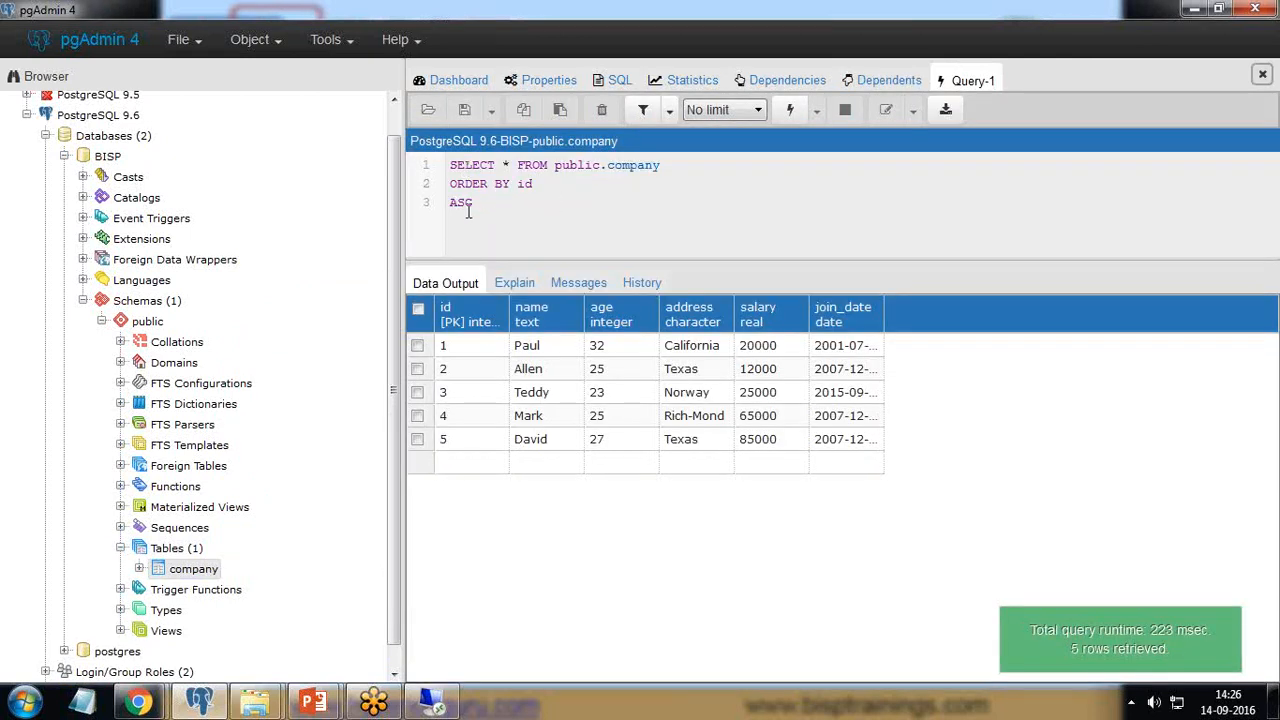
pyautogui.moveTo(450, 204); pyautogui.dragTo(451, 167)
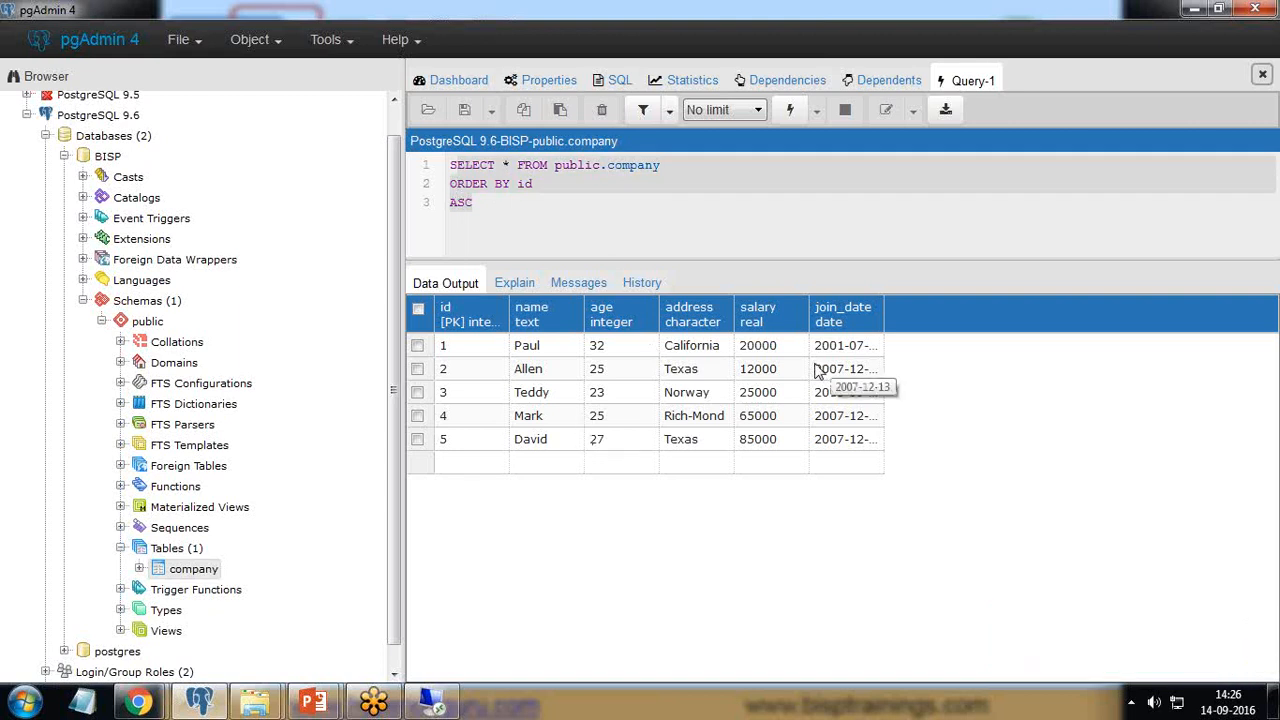
pyautogui.click(555, 208)
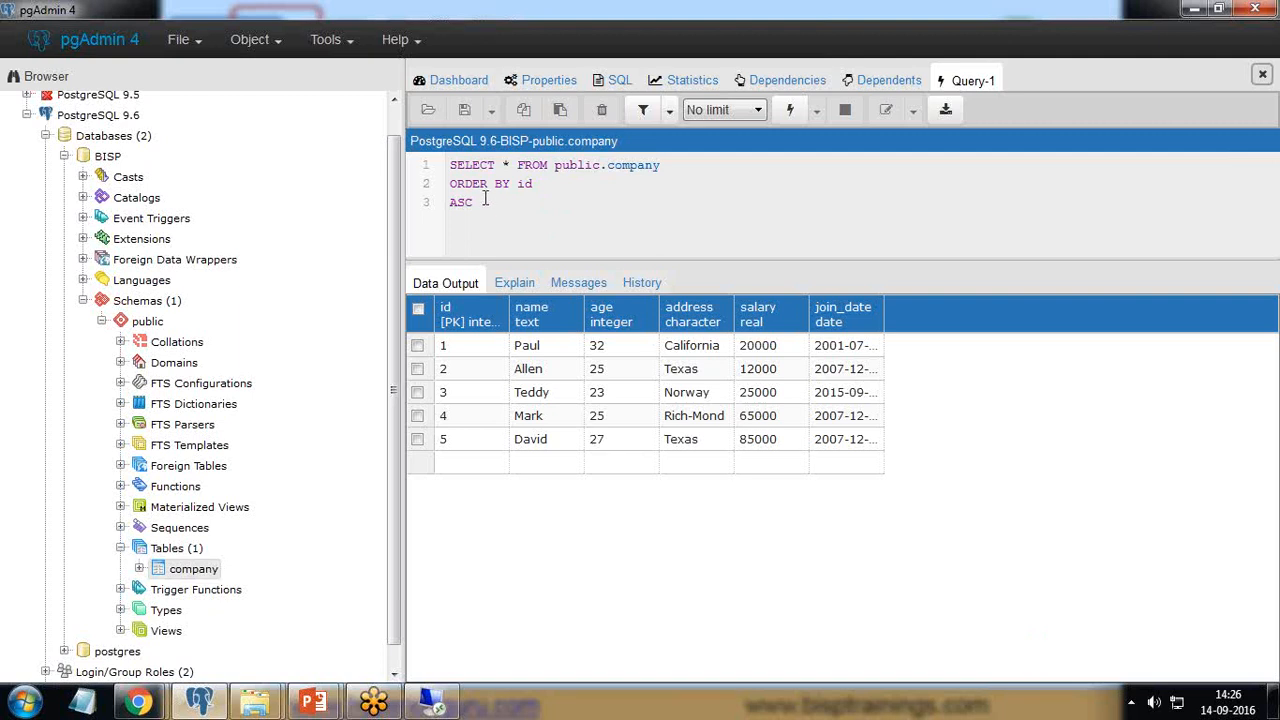
pyautogui.moveTo(486, 204); pyautogui.dragTo(418, 208)
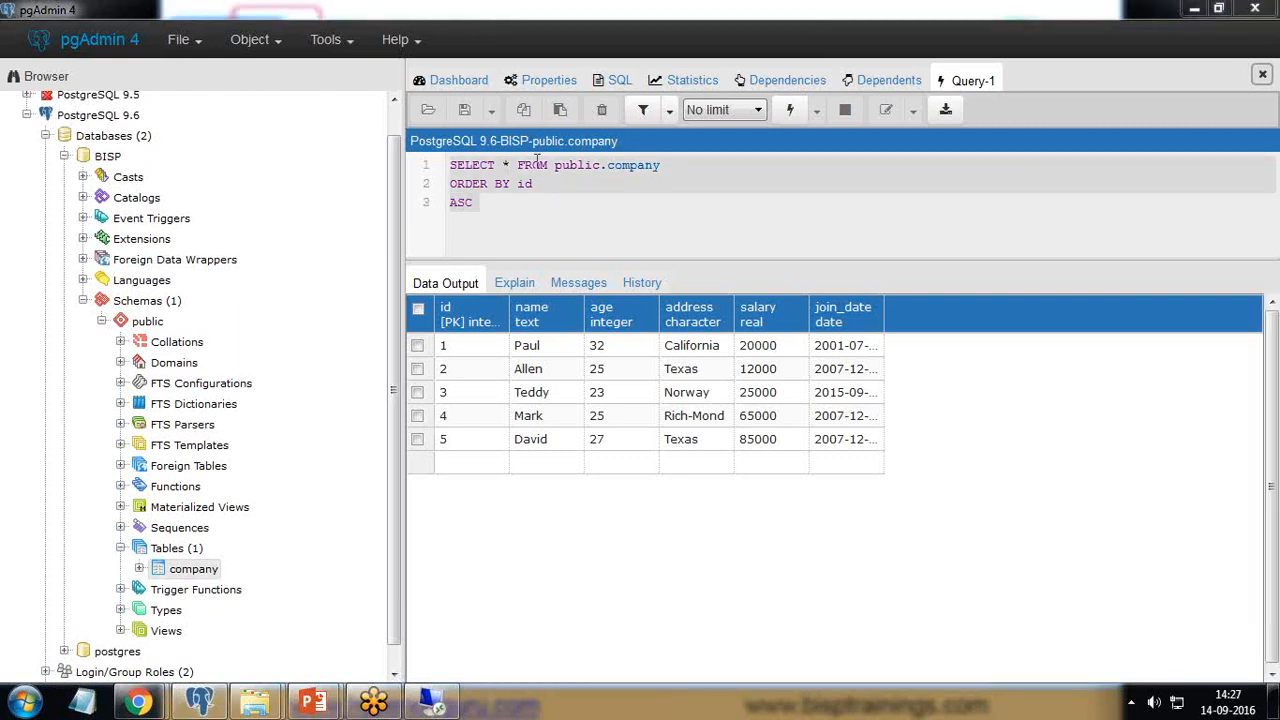
pyautogui.moveTo(498, 226); pyautogui.dragTo(428, 173)
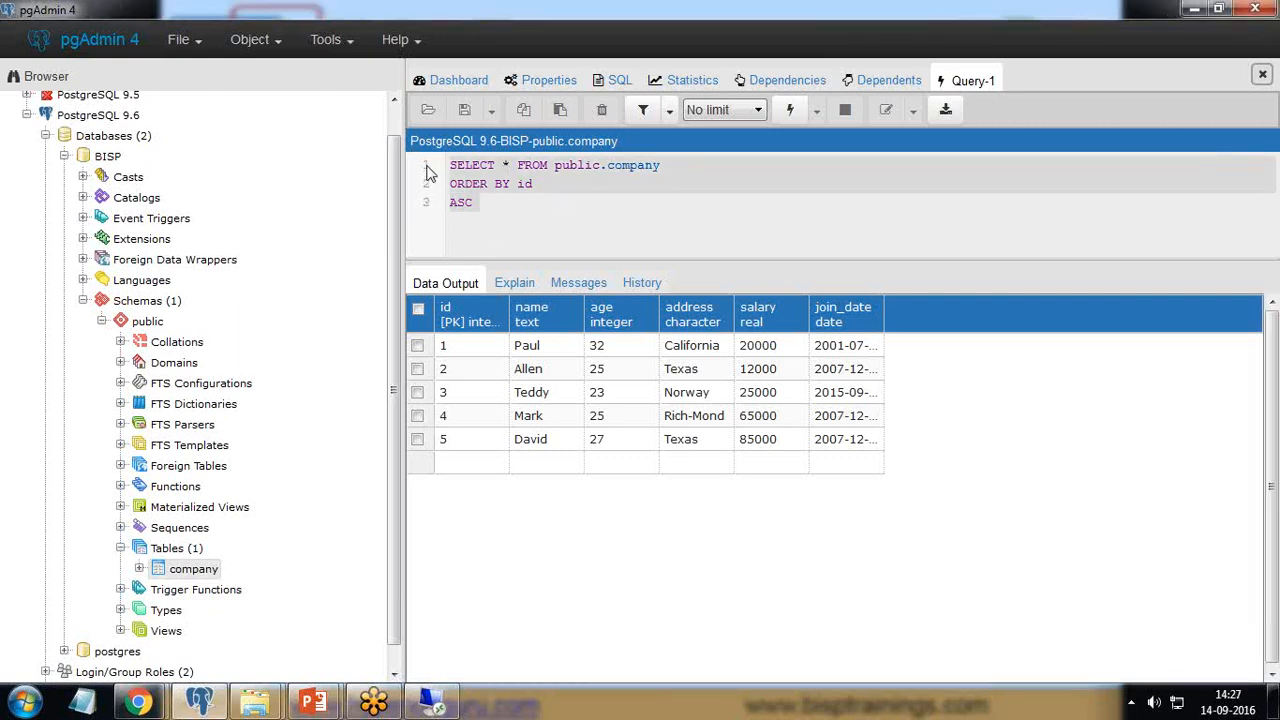
# Open a SELECT script for the company table in a new query tab
pyautogui.rightClick(200, 577)
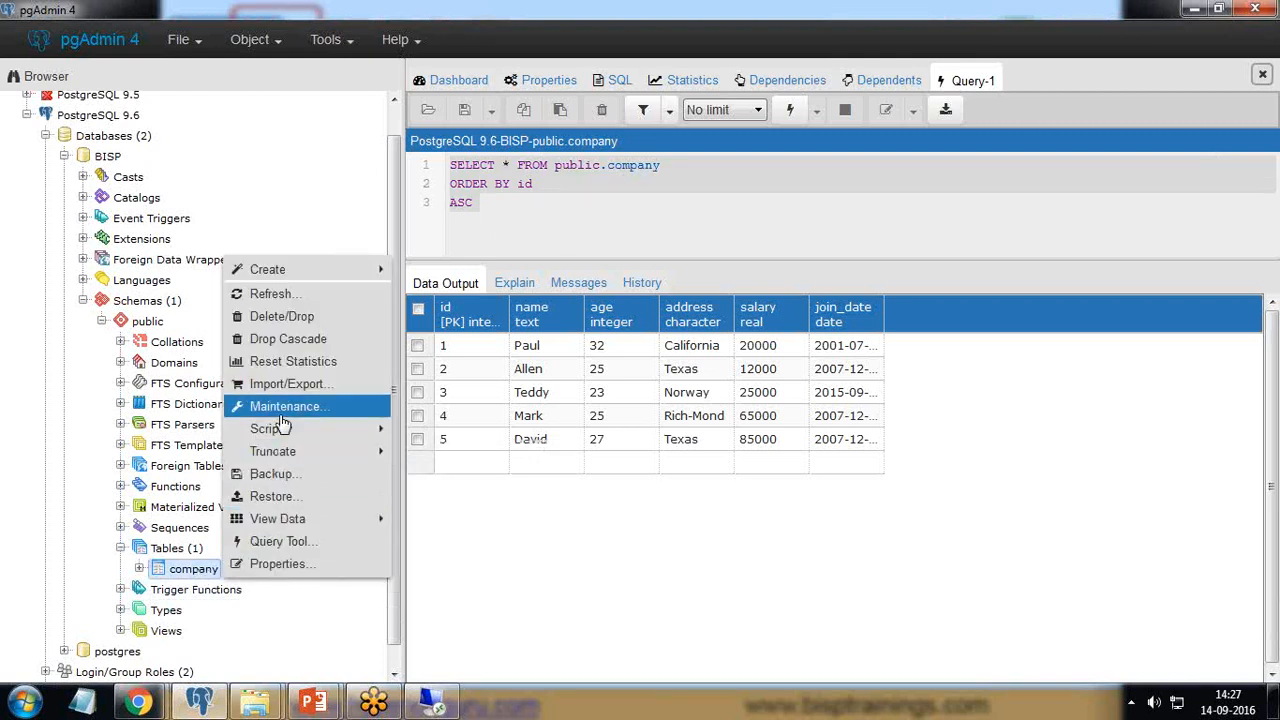
pyautogui.moveTo(285, 428)
pyautogui.click(452, 497)
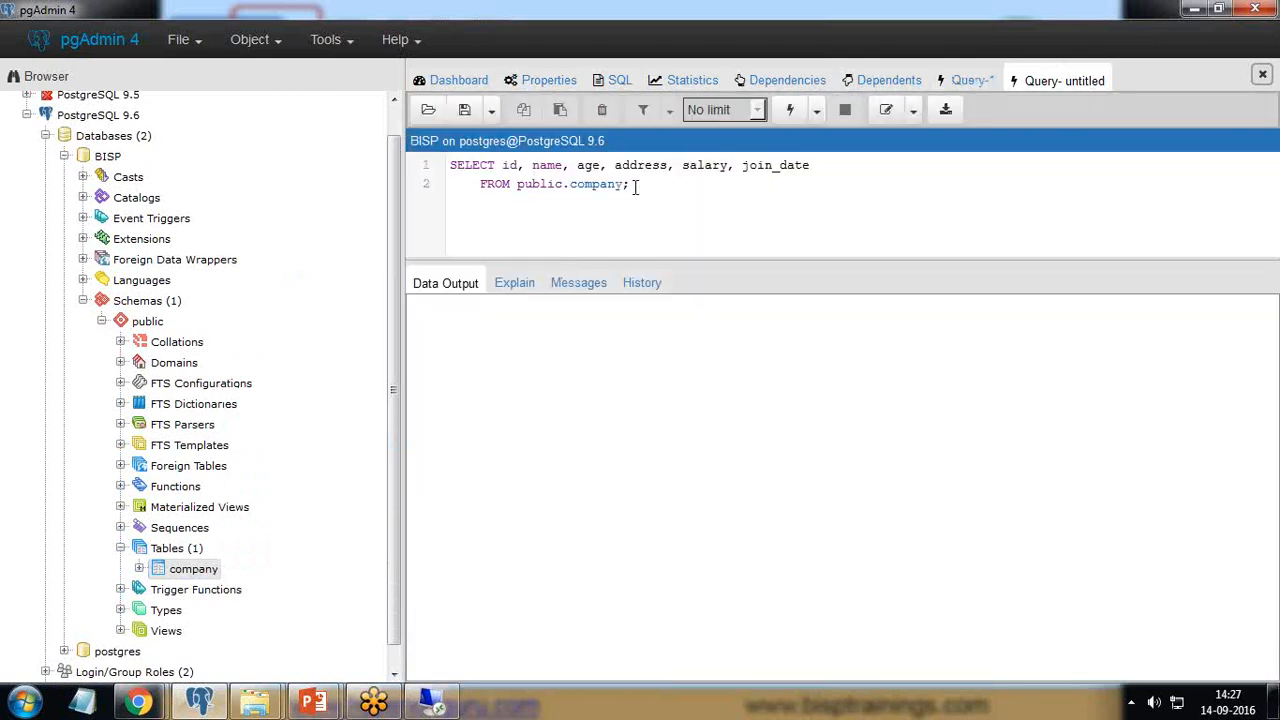
# Replace the script with 'select * from company' and run it to list five rows
pyautogui.moveTo(636, 185); pyautogui.dragTo(452, 166)
pyautogui.press('BackSpace')
pyautogui.write('select * from ')
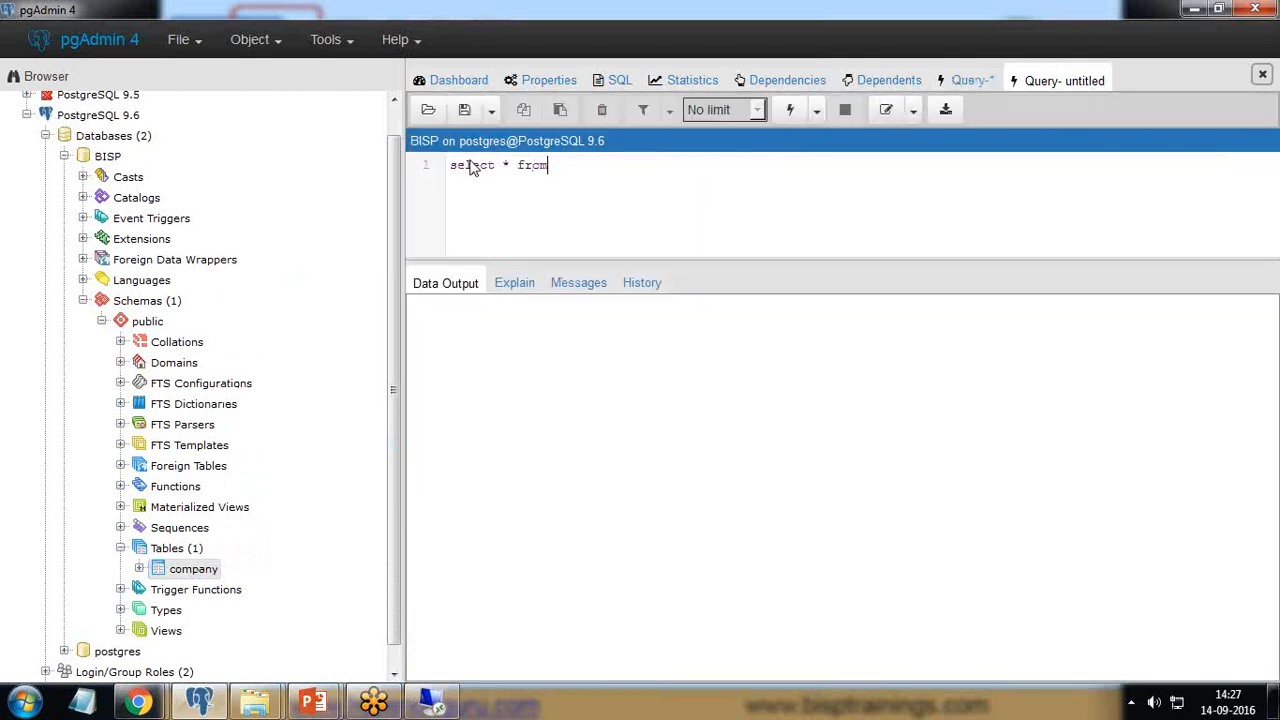
pyautogui.write('Co')
pyautogui.press('BackSpace')
pyautogui.press('BackSpace')
pyautogui.write('compan')
pyautogui.moveTo(610, 166); pyautogui.dragTo(425, 170)
pyautogui.click(789, 109)
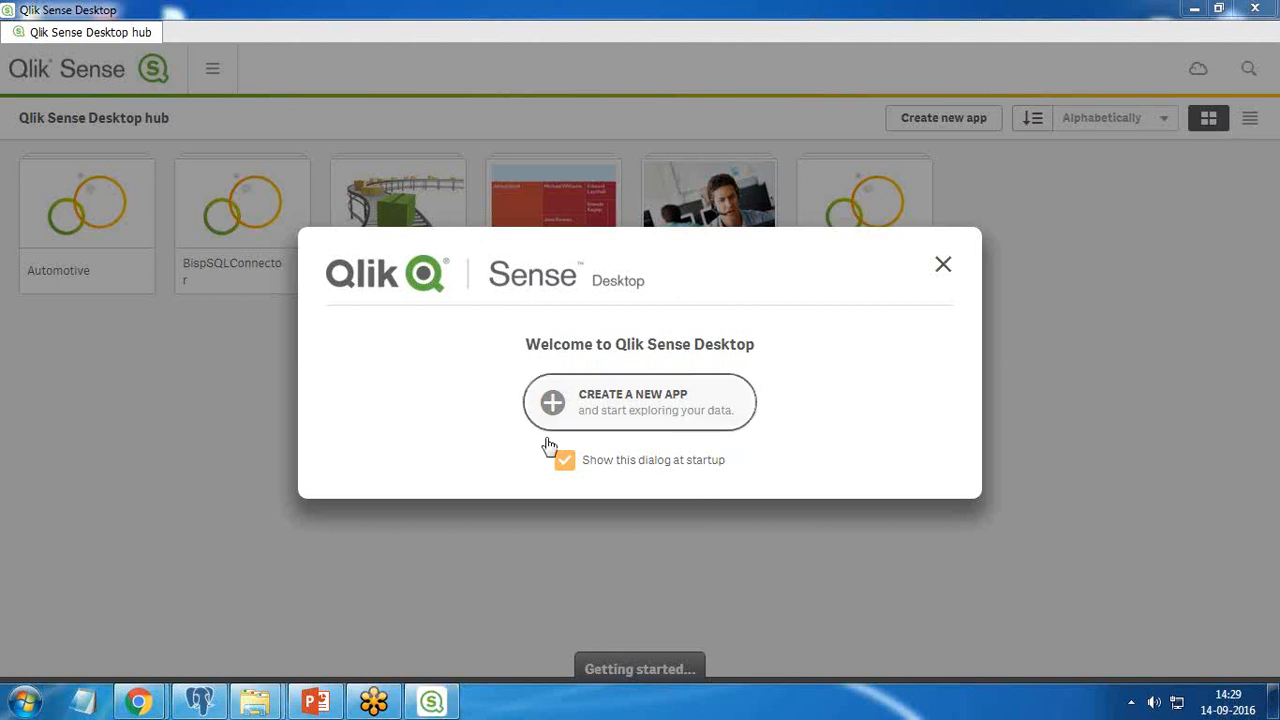
# Create a new app from the welcome dialog, naming it BispPostgreSql
pyautogui.click(639, 405)
pyautogui.write('Bi')
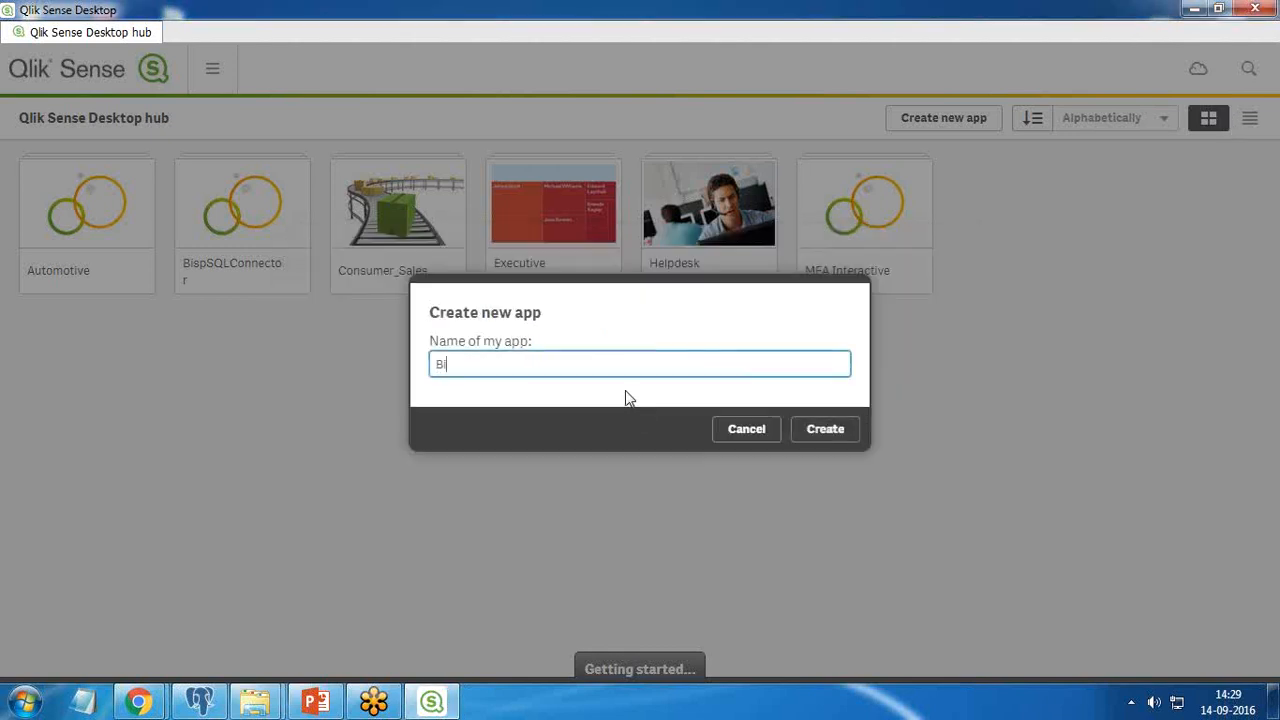
pyautogui.write('spPostgreSql')
pyautogui.click(833, 437)
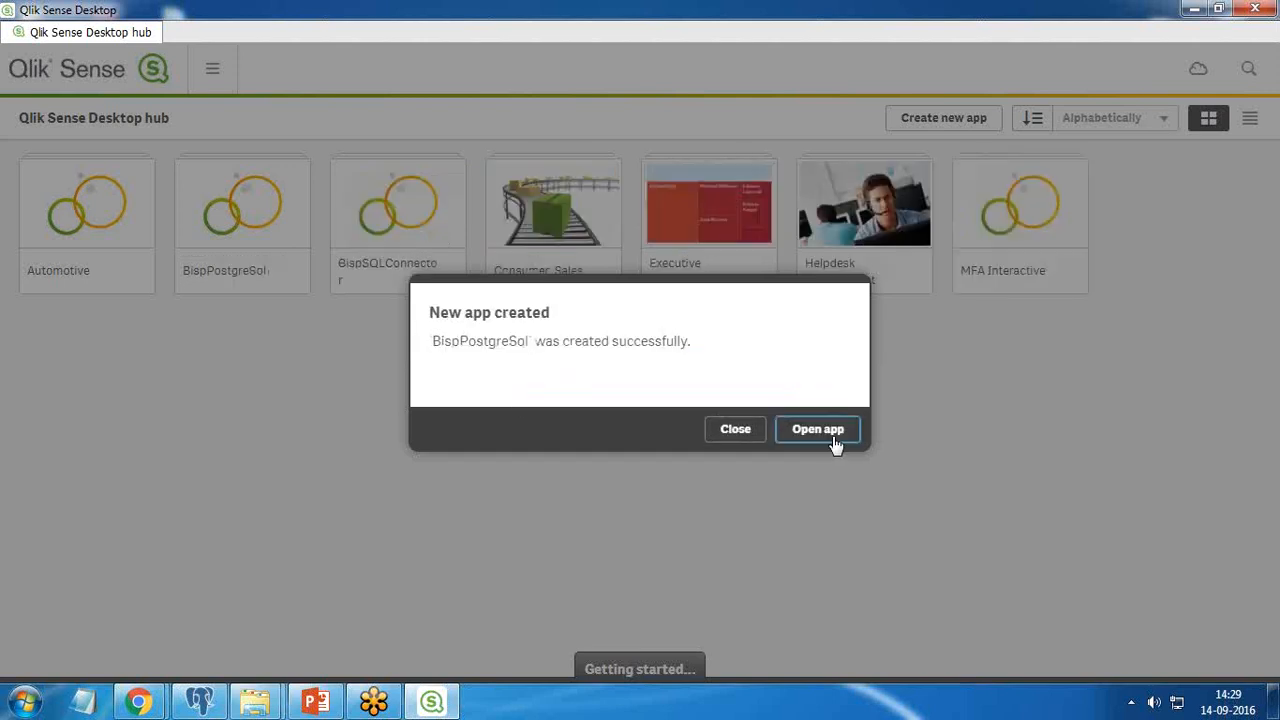
# Open BispPostgreSql, add data with PostgreSQL as the source, then switch to pgAdmin
pyautogui.click(806, 434)
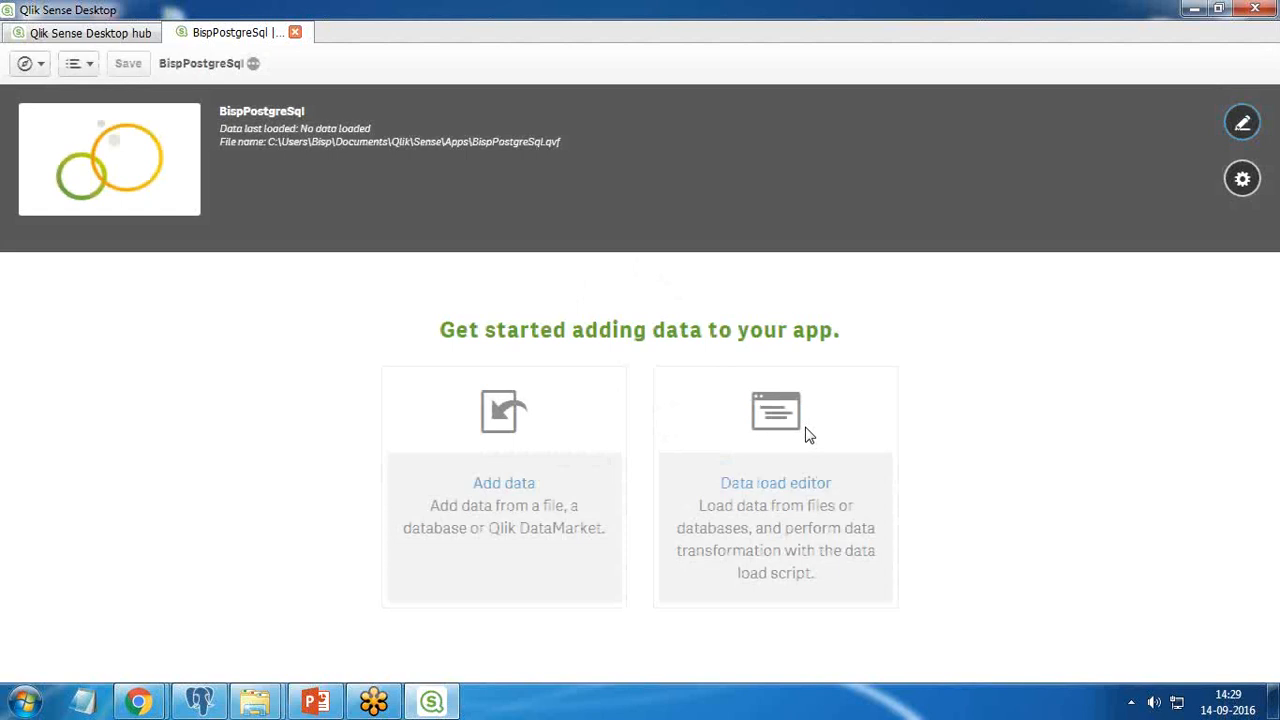
pyautogui.click(494, 447)
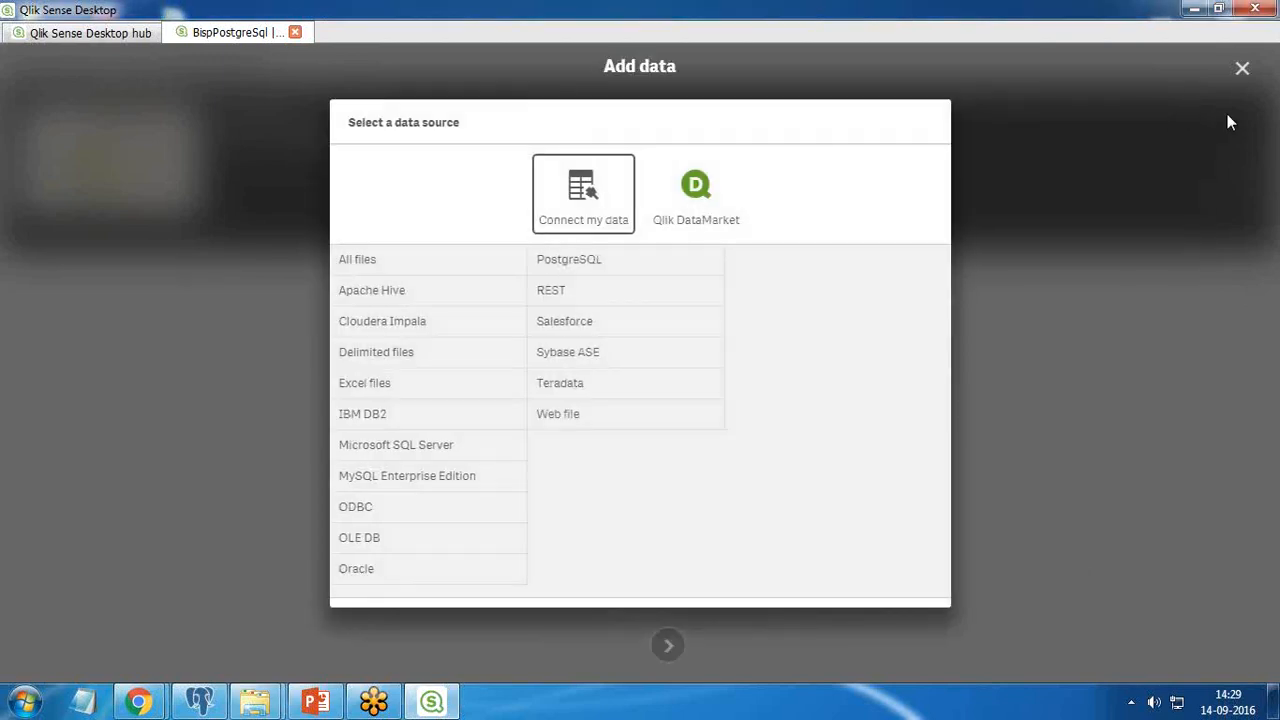
pyautogui.click(570, 264)
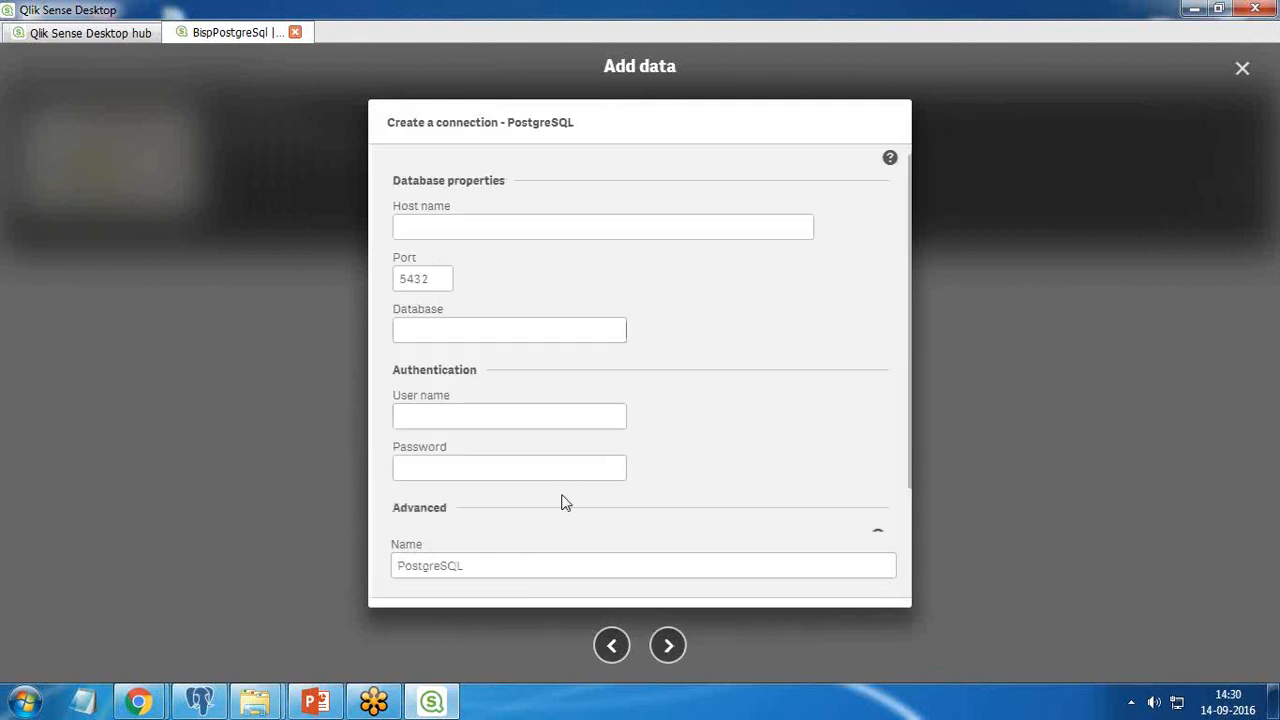
pyautogui.click(410, 227)
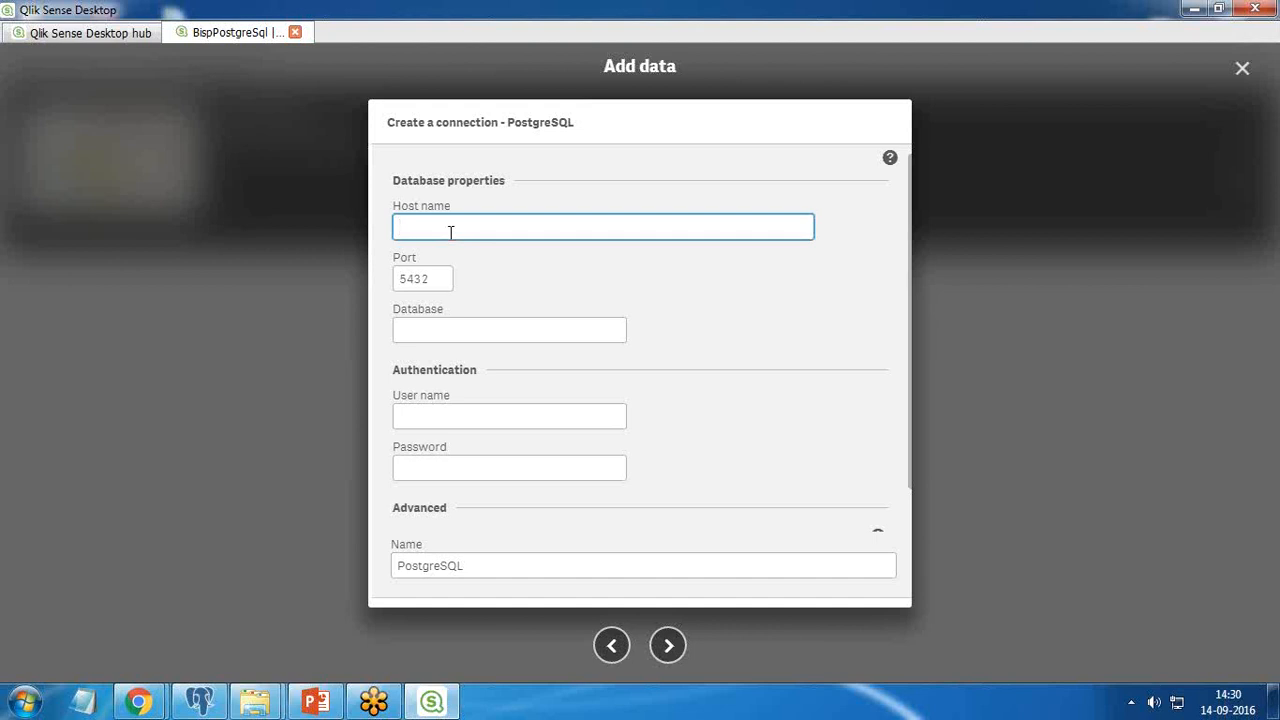
pyautogui.click(200, 700)
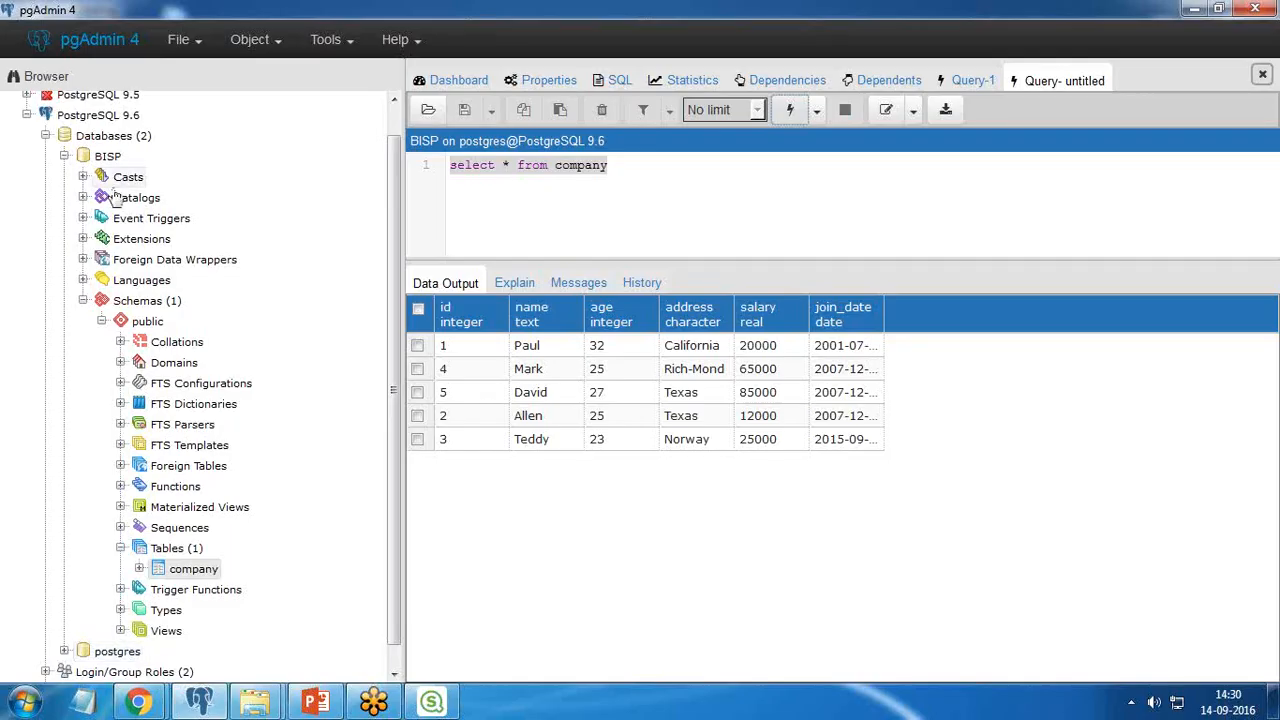
pyautogui.rightClick(96, 139)
pyautogui.rightClick(100, 120)
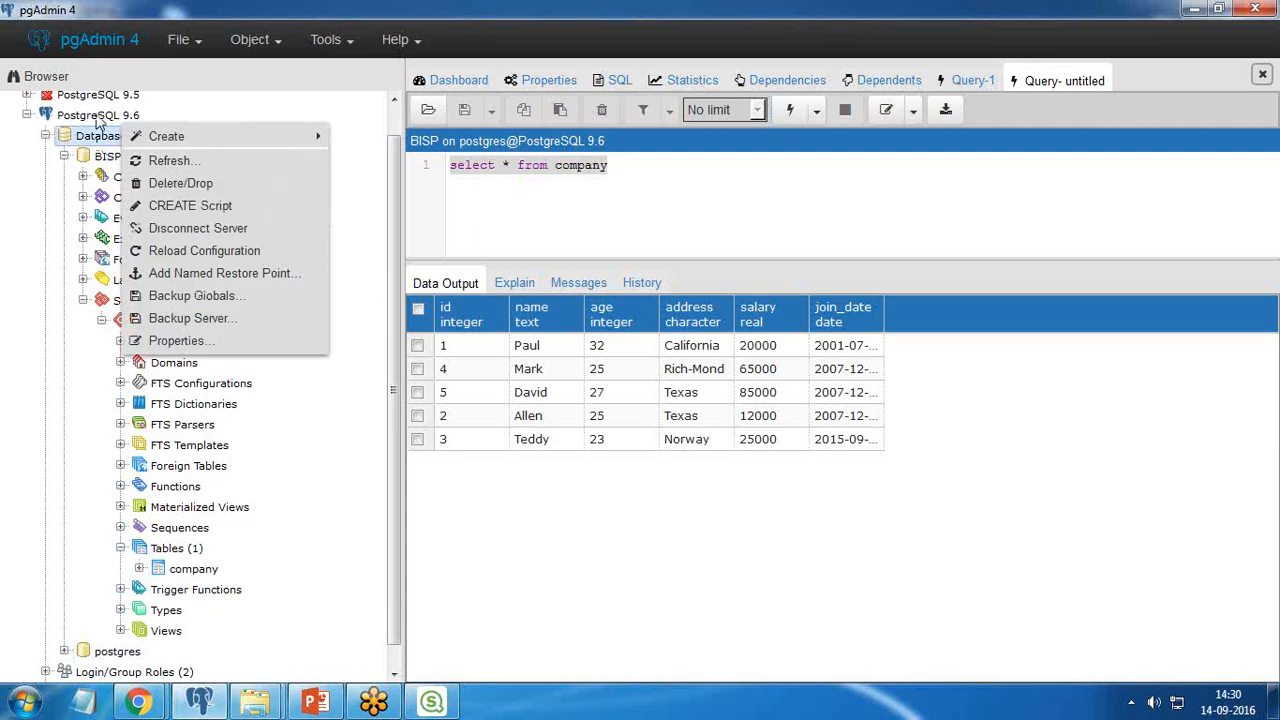
pyautogui.click(177, 340)
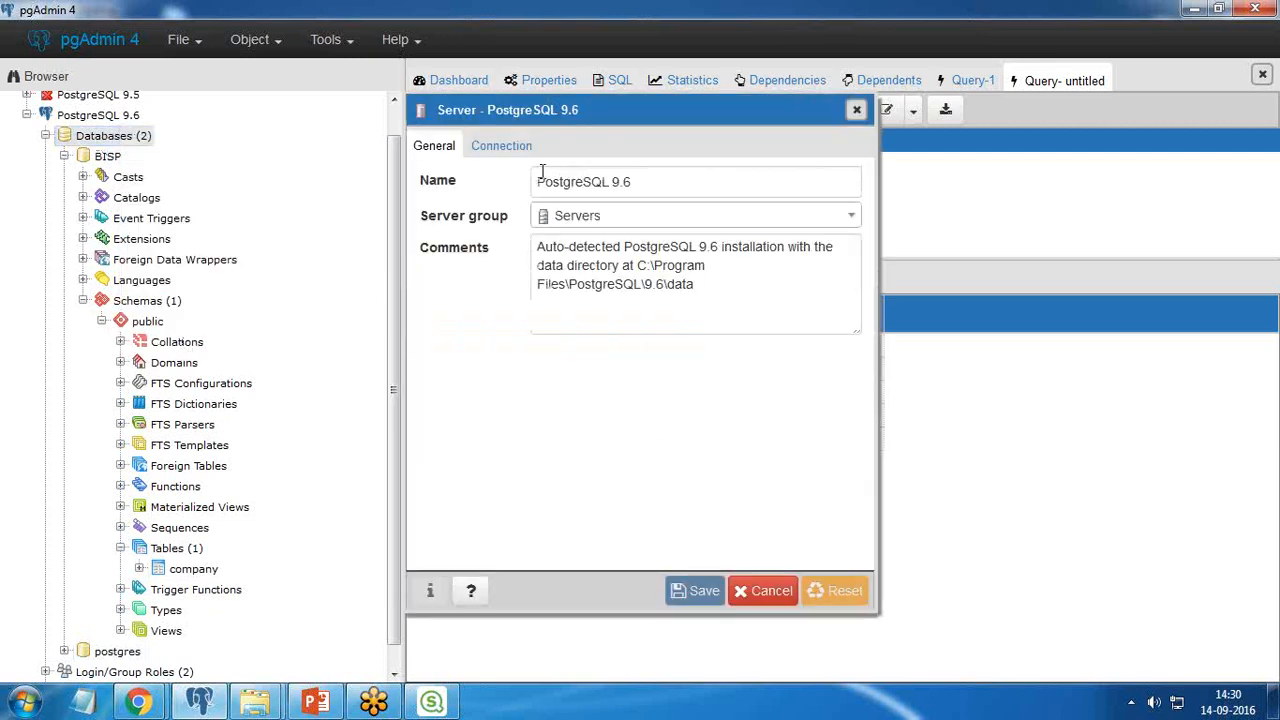
pyautogui.click(503, 148)
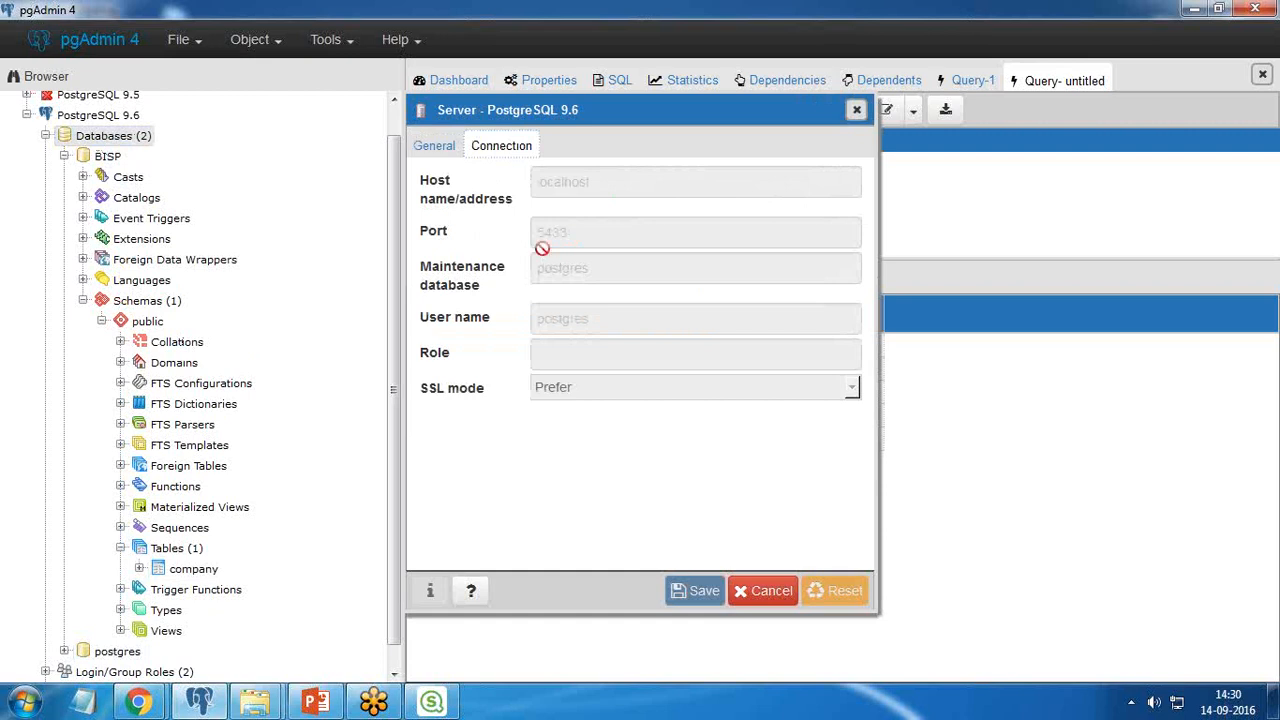
pyautogui.click(856, 110)
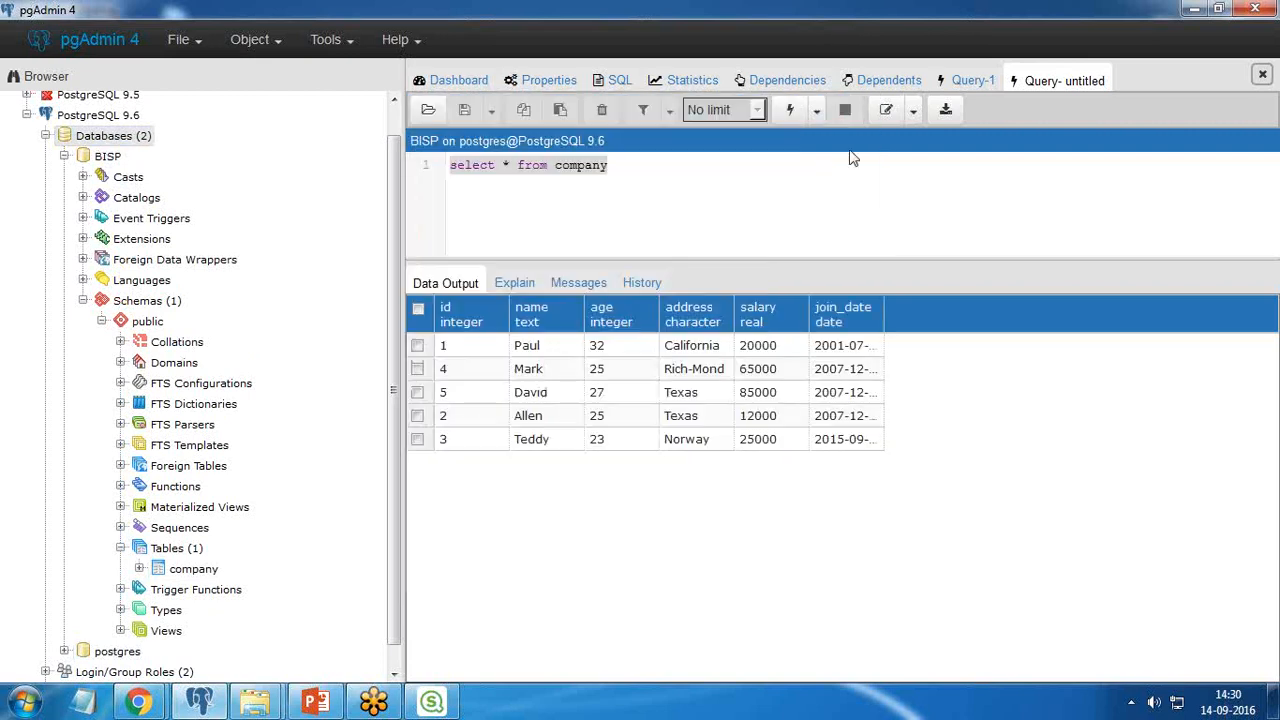
pyautogui.click(431, 702)
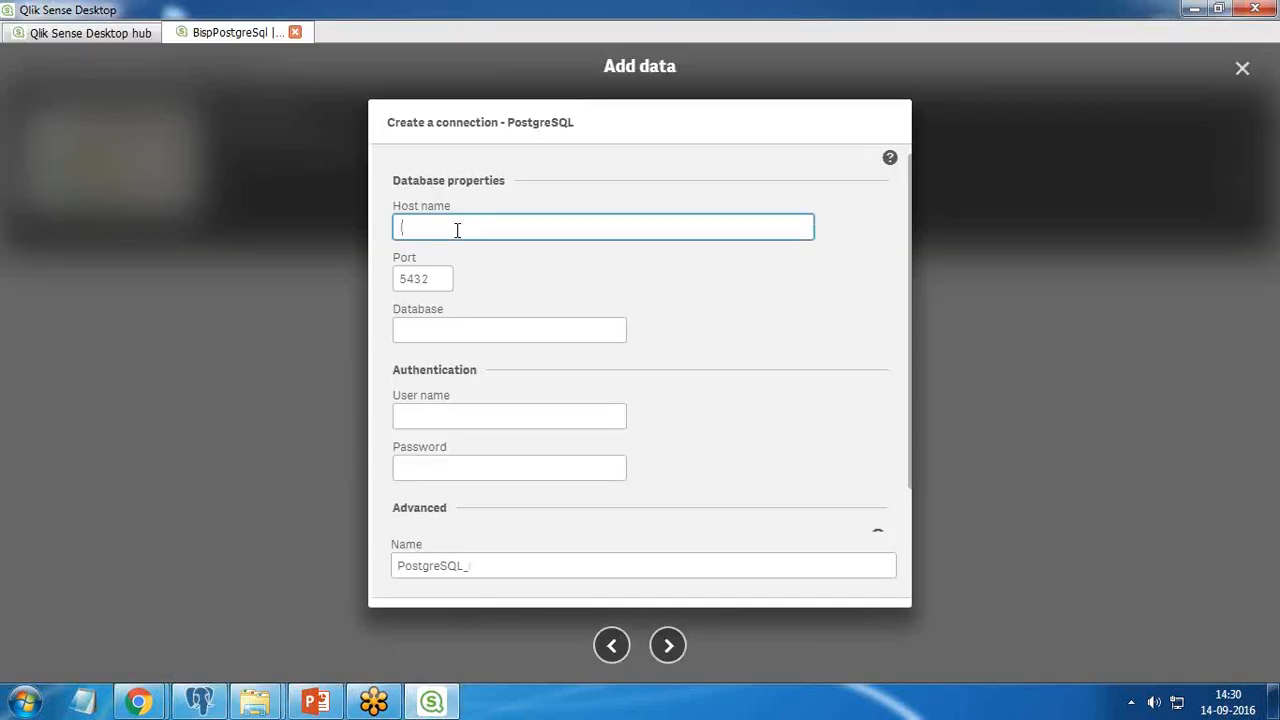
# Enter host localhost, port 5433 and database BISP in the PostgreSQL connection form
pyautogui.write('localhost')
pyautogui.press('Tab')
pyautogui.write('543')
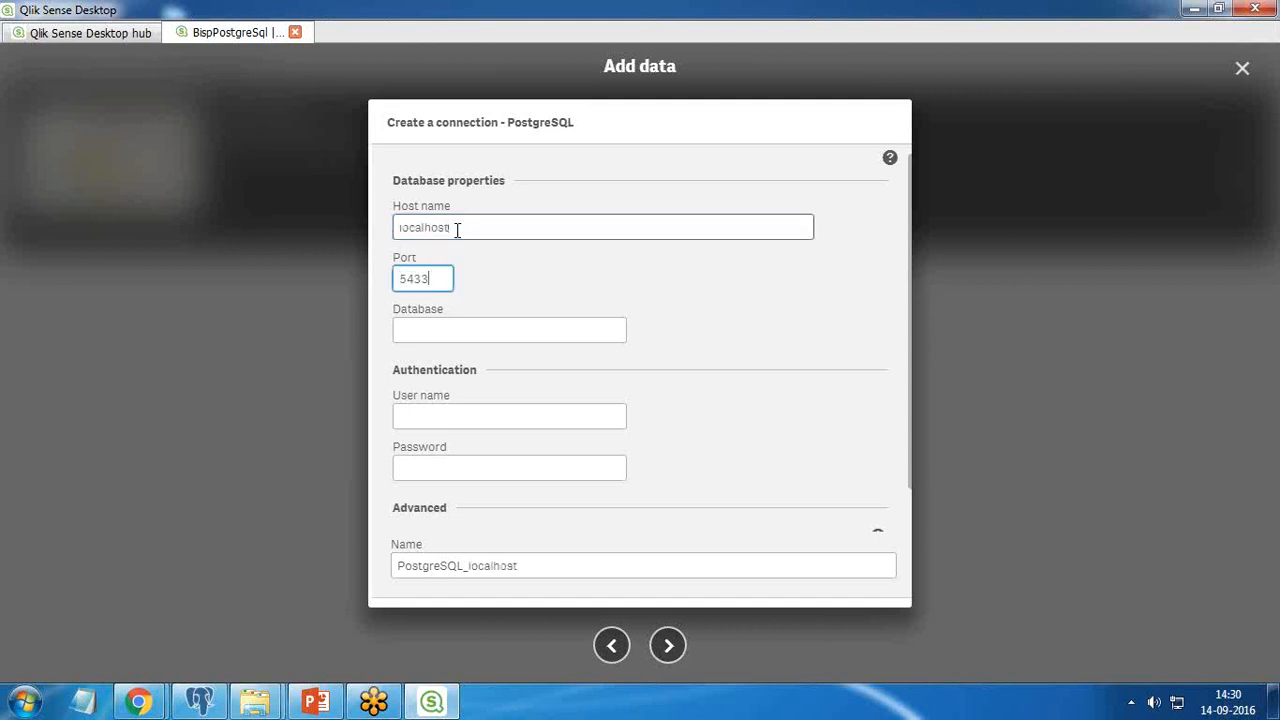
pyautogui.click(448, 329)
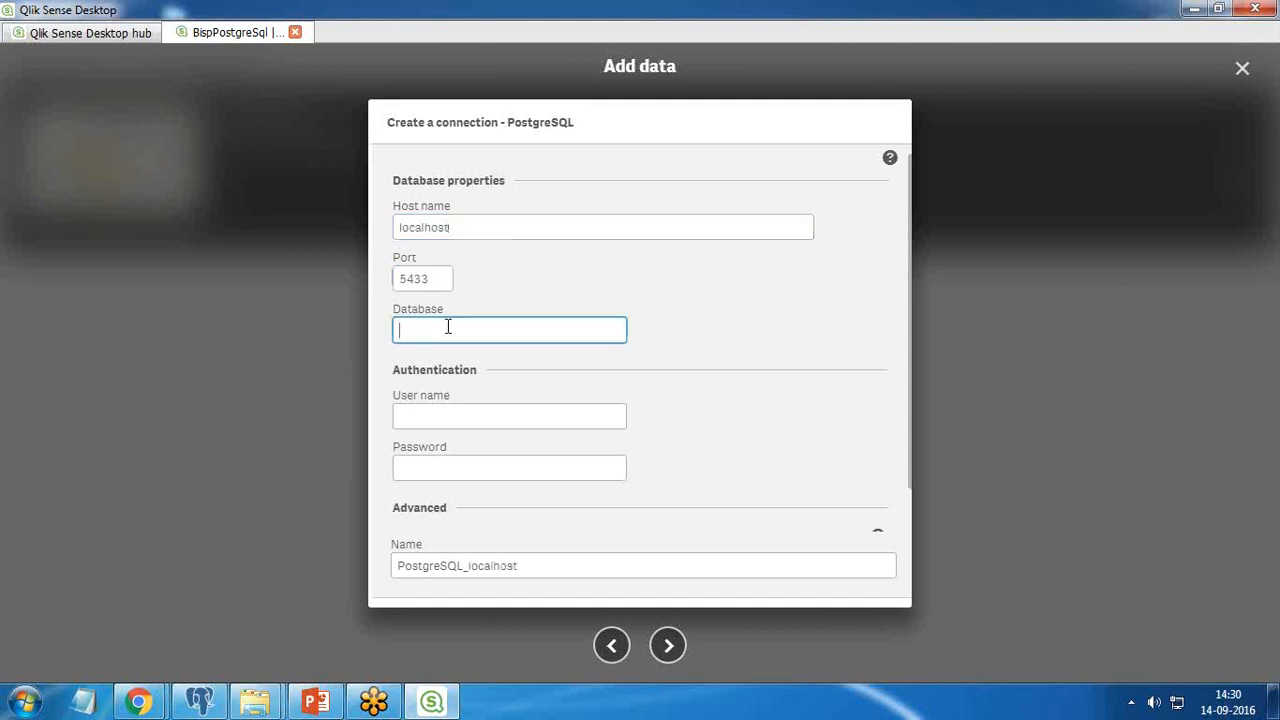
pyautogui.hotkey('alt', 'Tab')
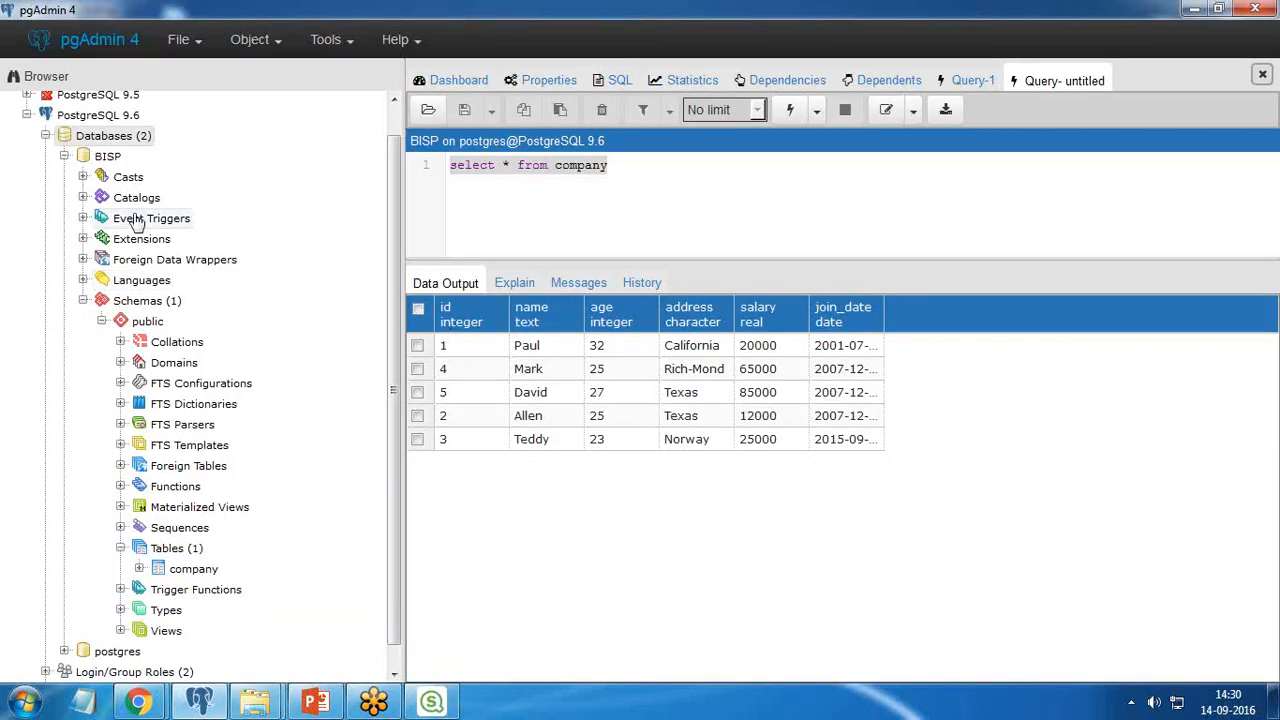
pyautogui.hotkey('alt', 'Tab')
# Fill in the connection's user name and password fields
pyautogui.click(449, 410)
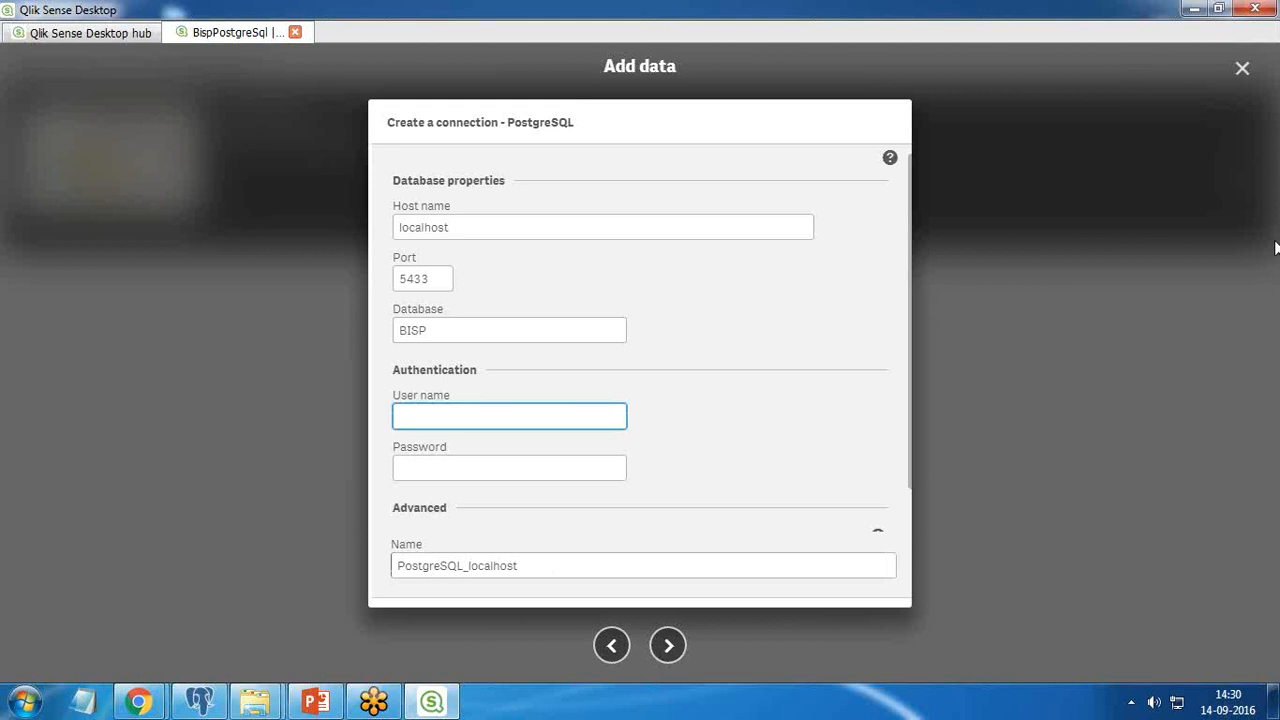
pyautogui.click(1260, 300)
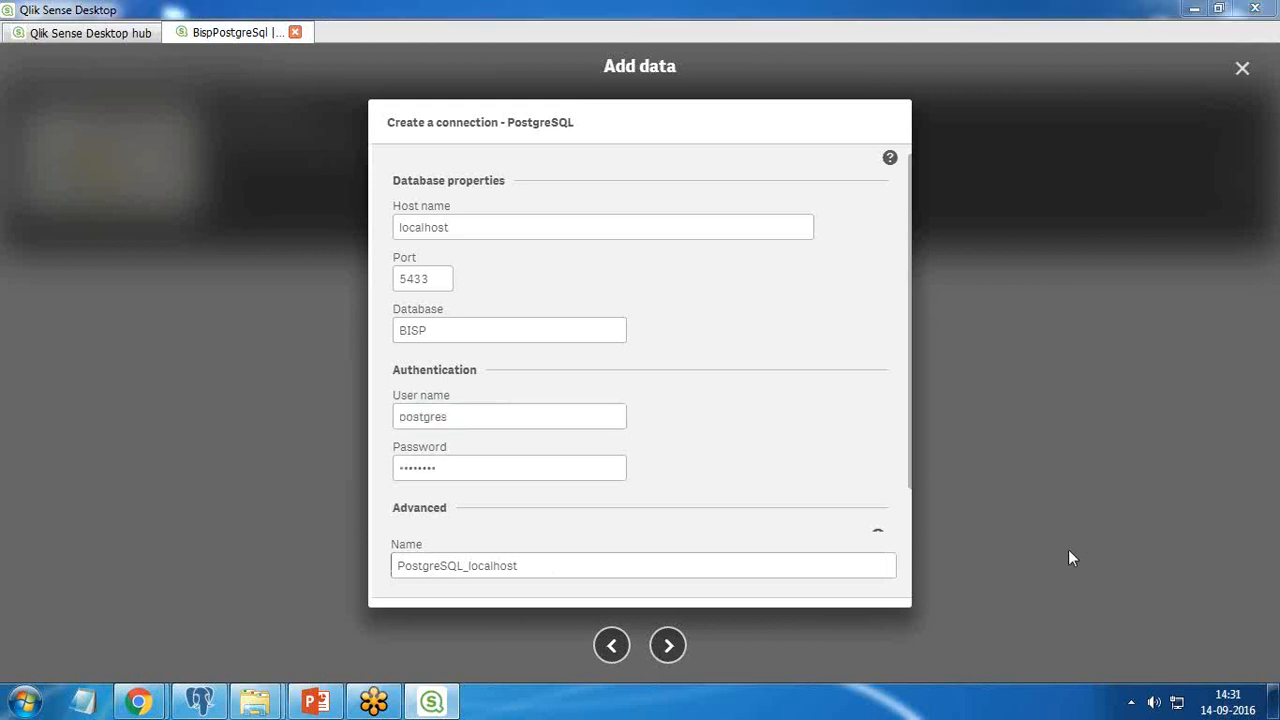
pyautogui.moveTo(455, 424); pyautogui.dragTo(382, 422)
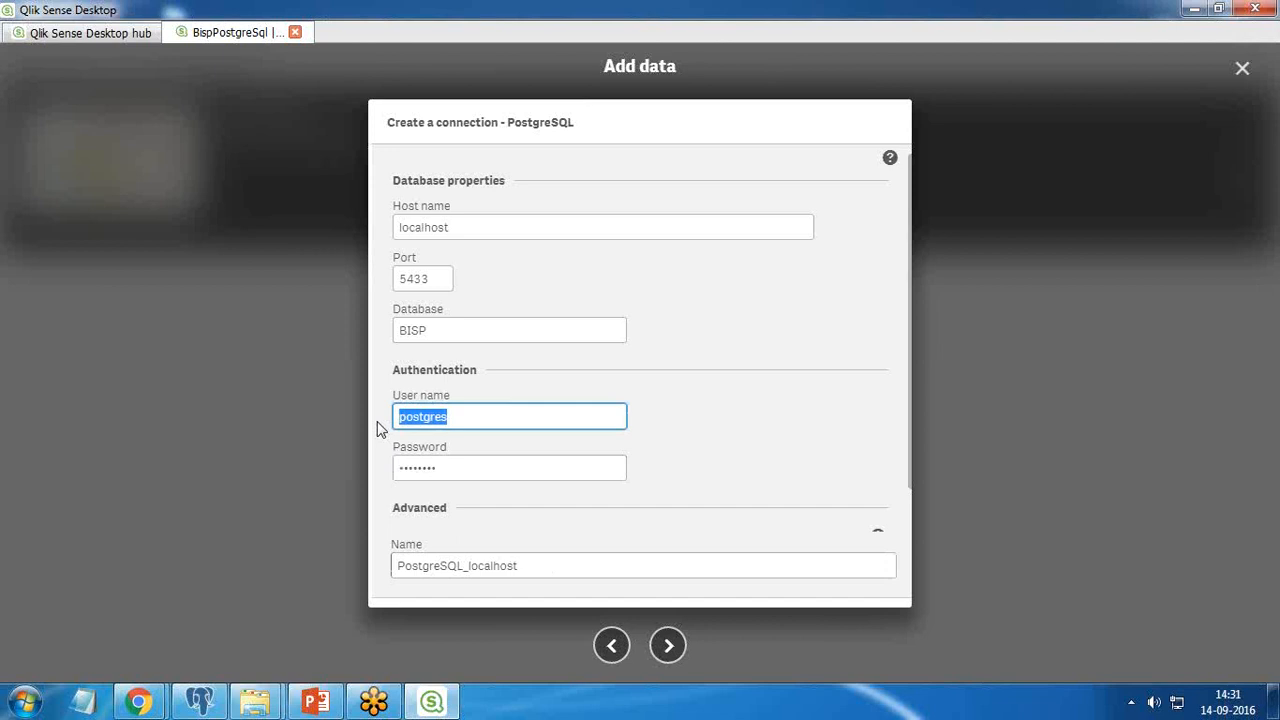
pyautogui.click(457, 470)
pyautogui.moveTo(457, 470); pyautogui.dragTo(357, 474)
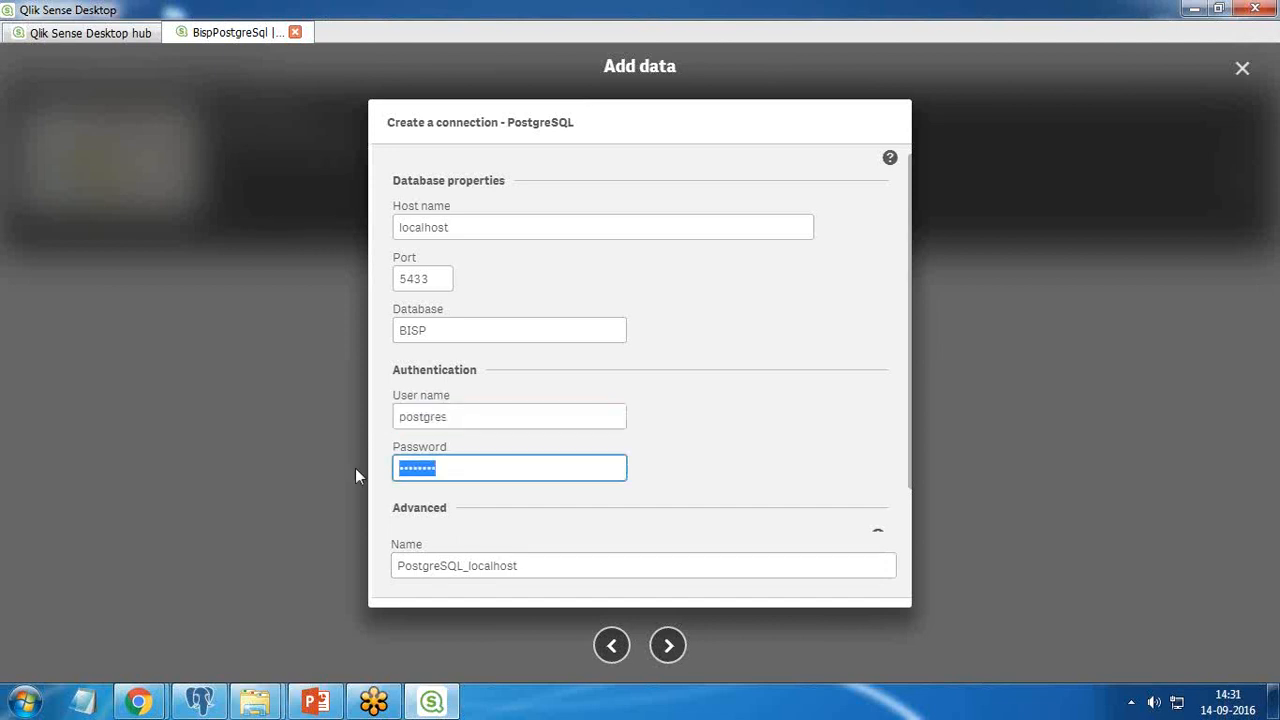
# Reconnect the PostgreSQL 9.6 server using the postgres user's password
pyautogui.click(199, 701)
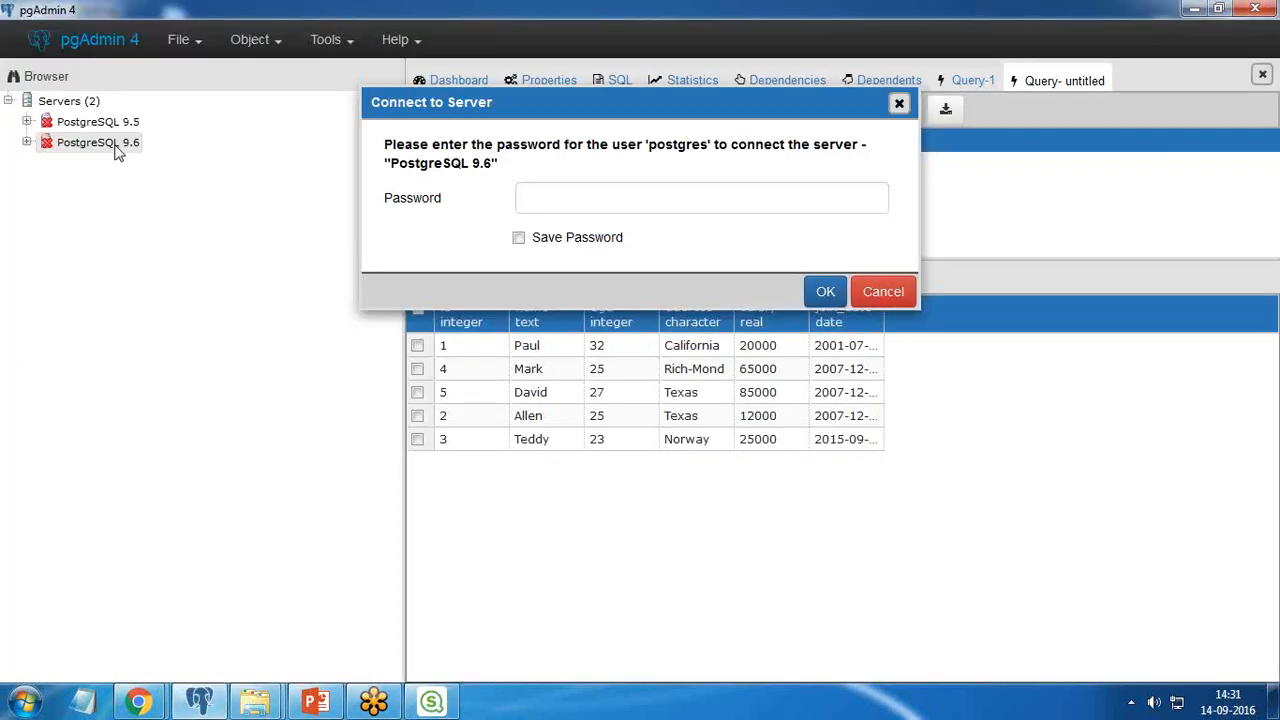
pyautogui.moveTo(645, 144); pyautogui.dragTo(706, 147)
pyautogui.click(564, 202)
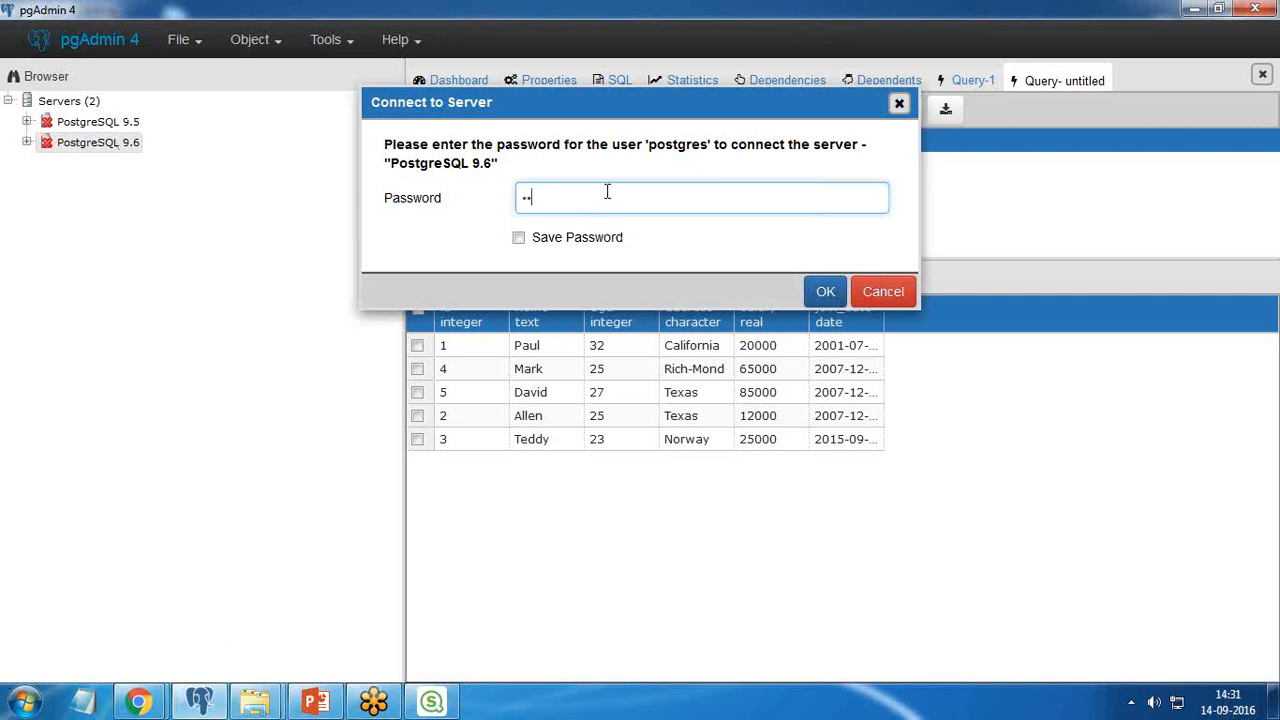
pyautogui.write('postgres')
pyautogui.press('Return')
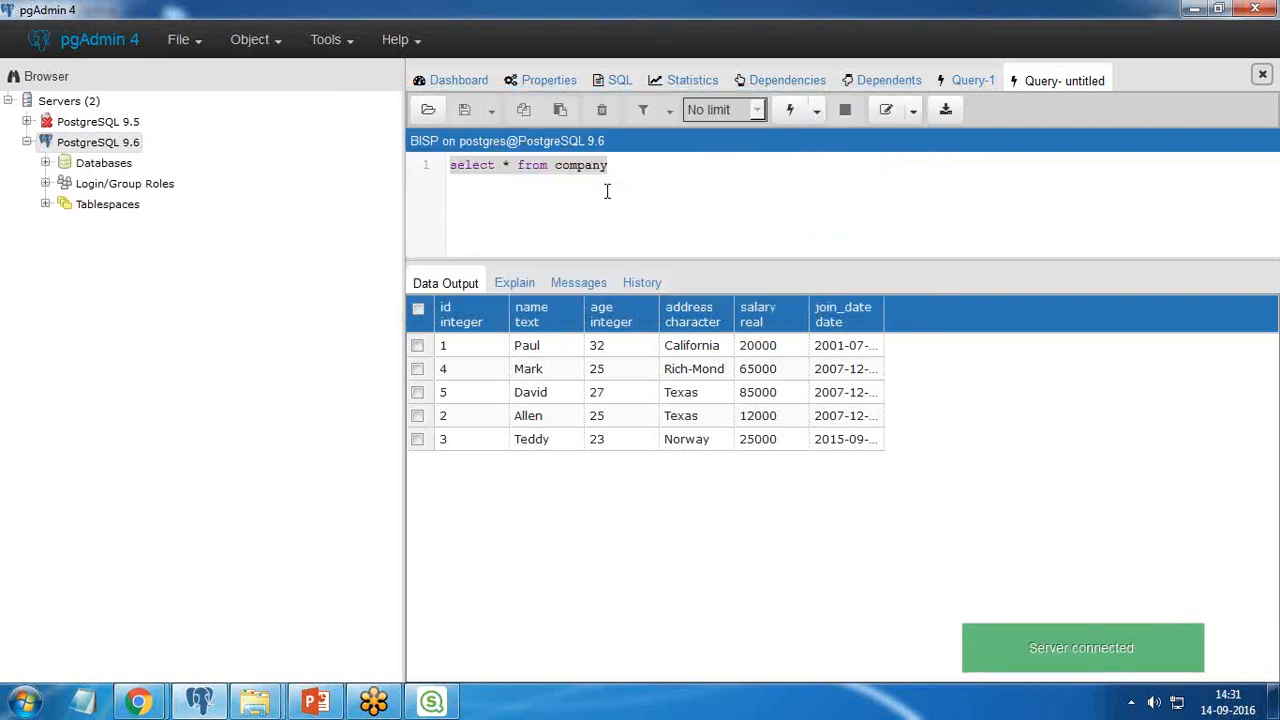
# Connect the BISP database under Databases, then return to Qlik Sense Desktop
pyautogui.click(45, 162)
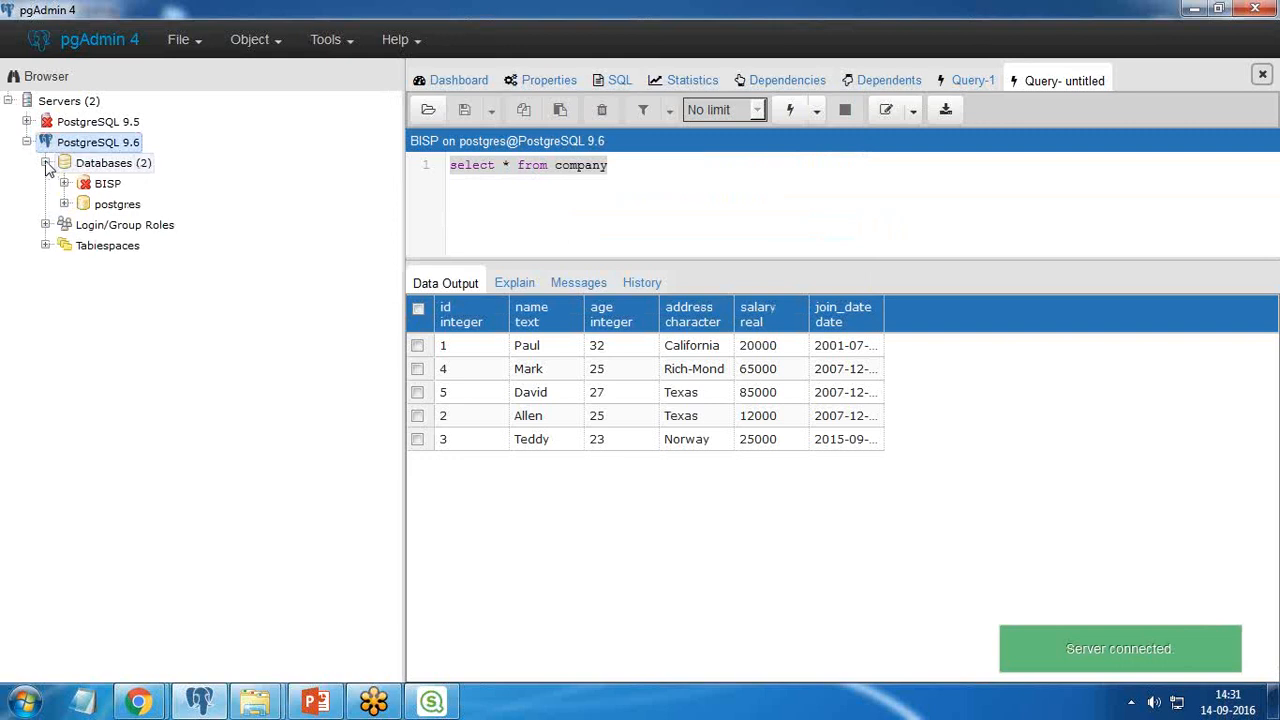
pyautogui.rightClick(90, 182)
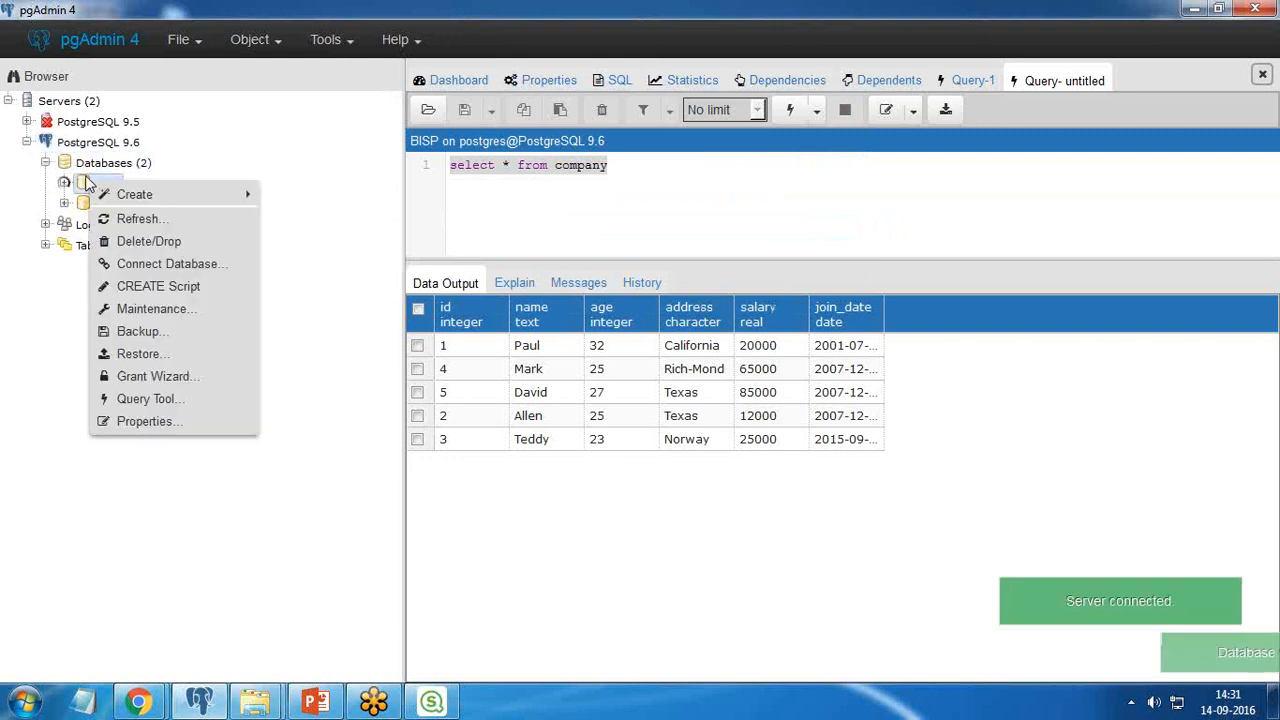
pyautogui.click(140, 266)
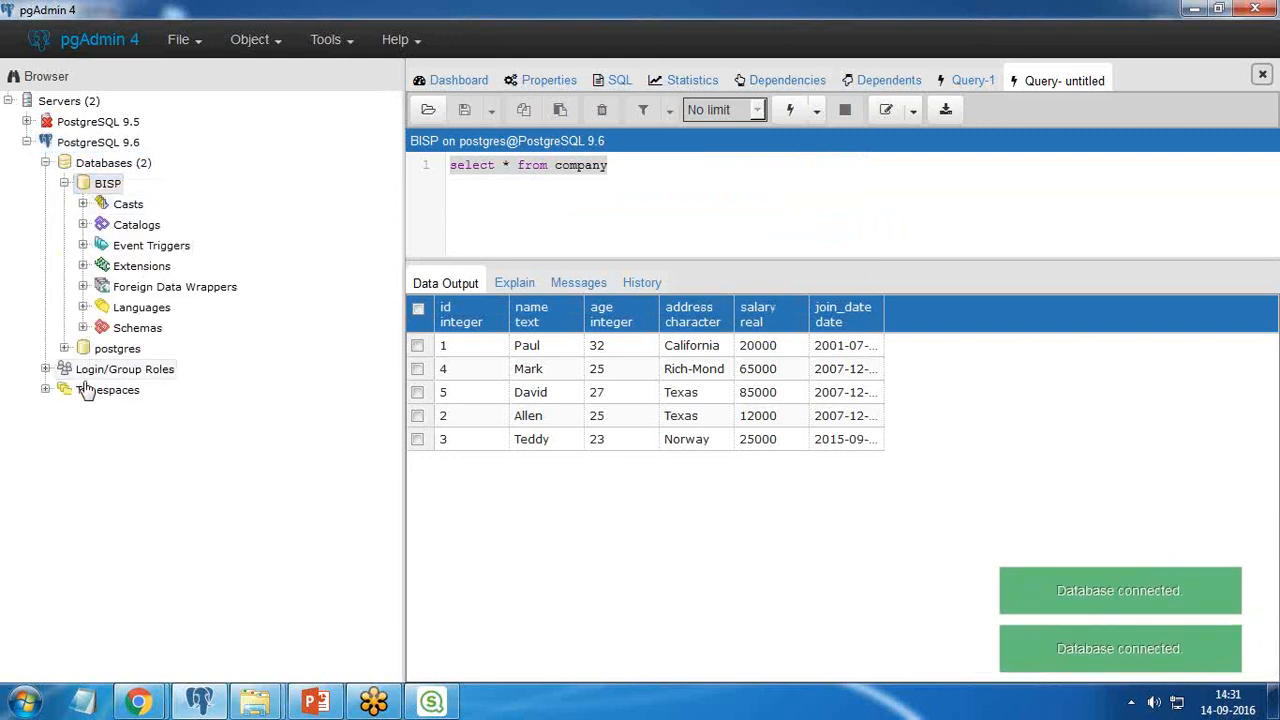
pyautogui.click(432, 702)
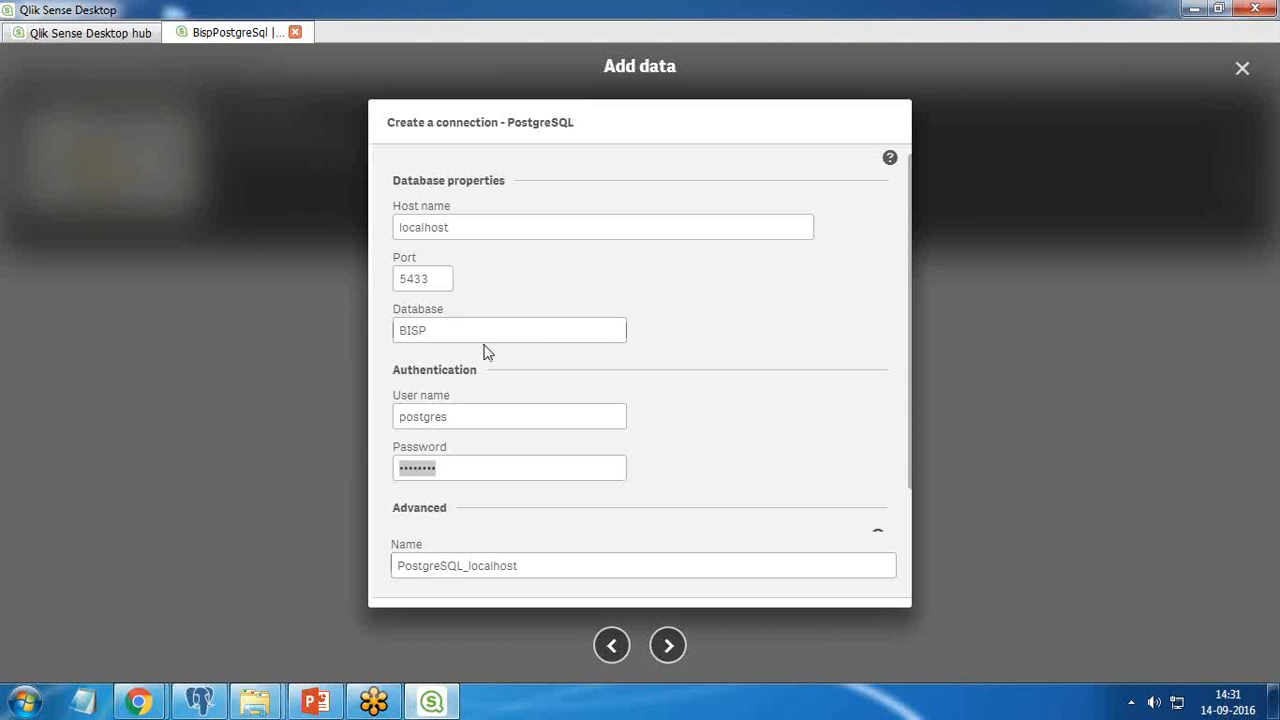
# Accept the PostgreSQL connection and set the table owner to public
pyautogui.click(668, 647)
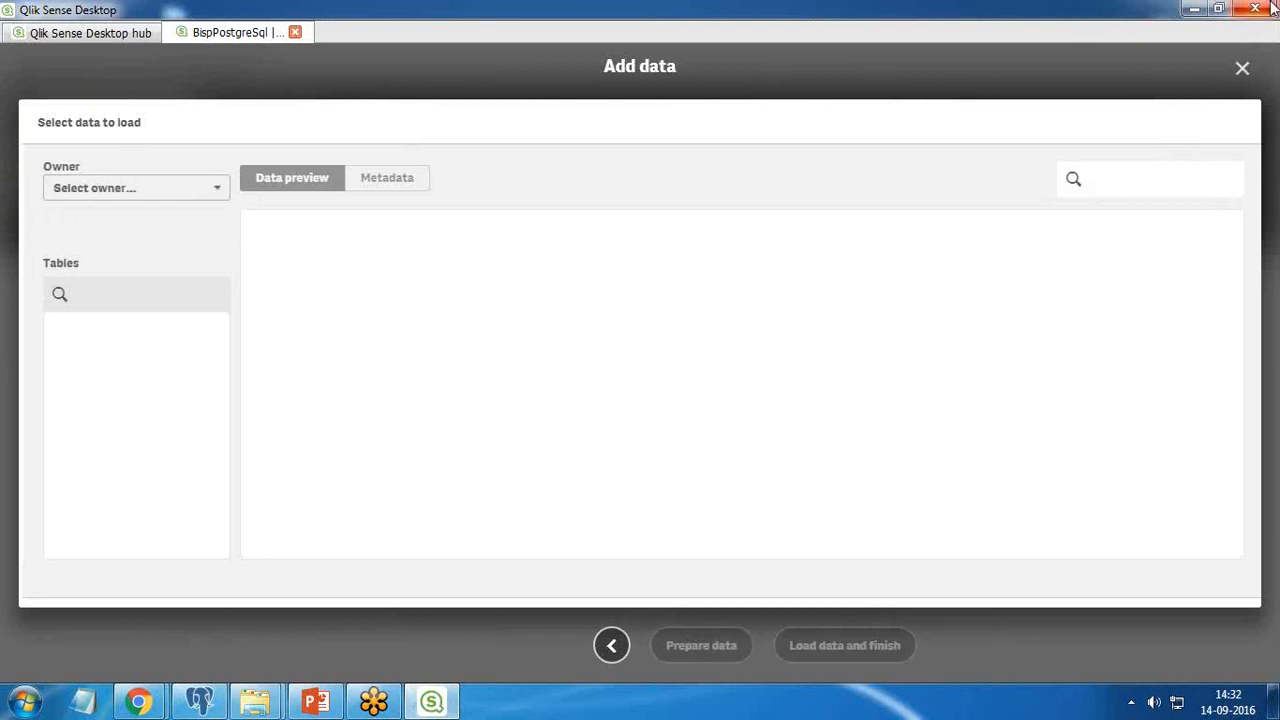
pyautogui.click(207, 188)
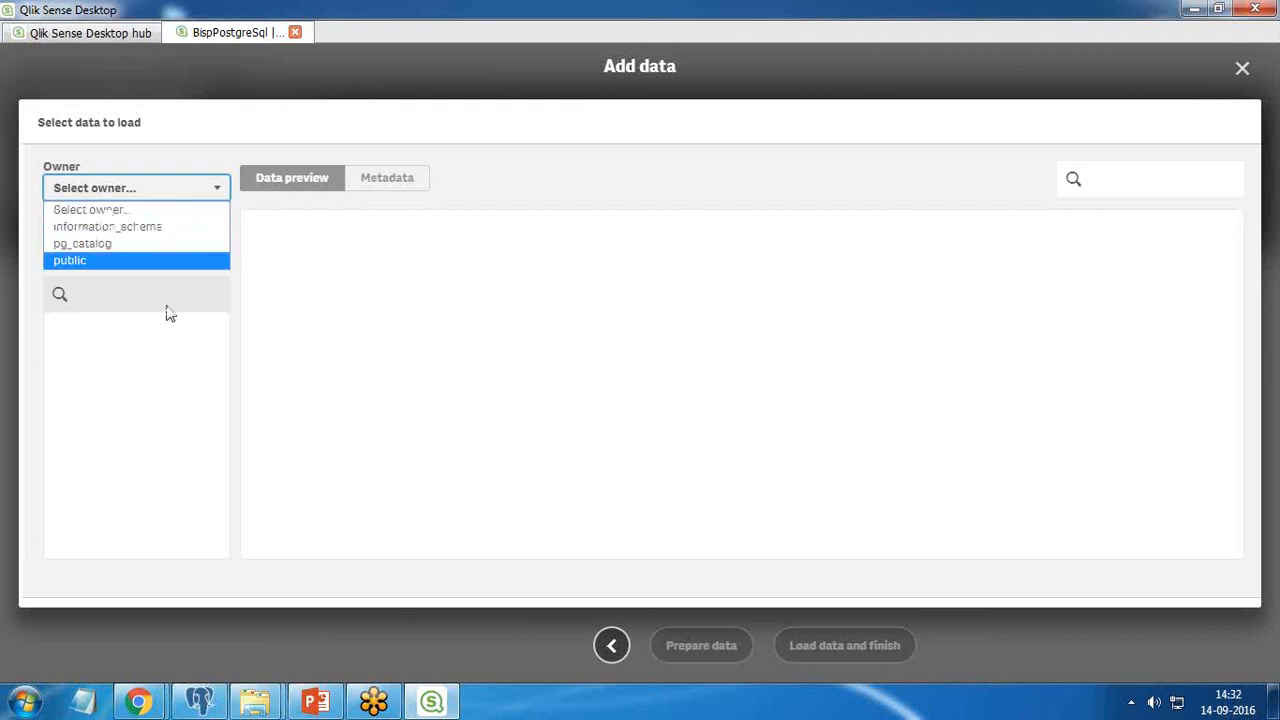
pyautogui.click(112, 228)
pyautogui.click(120, 190)
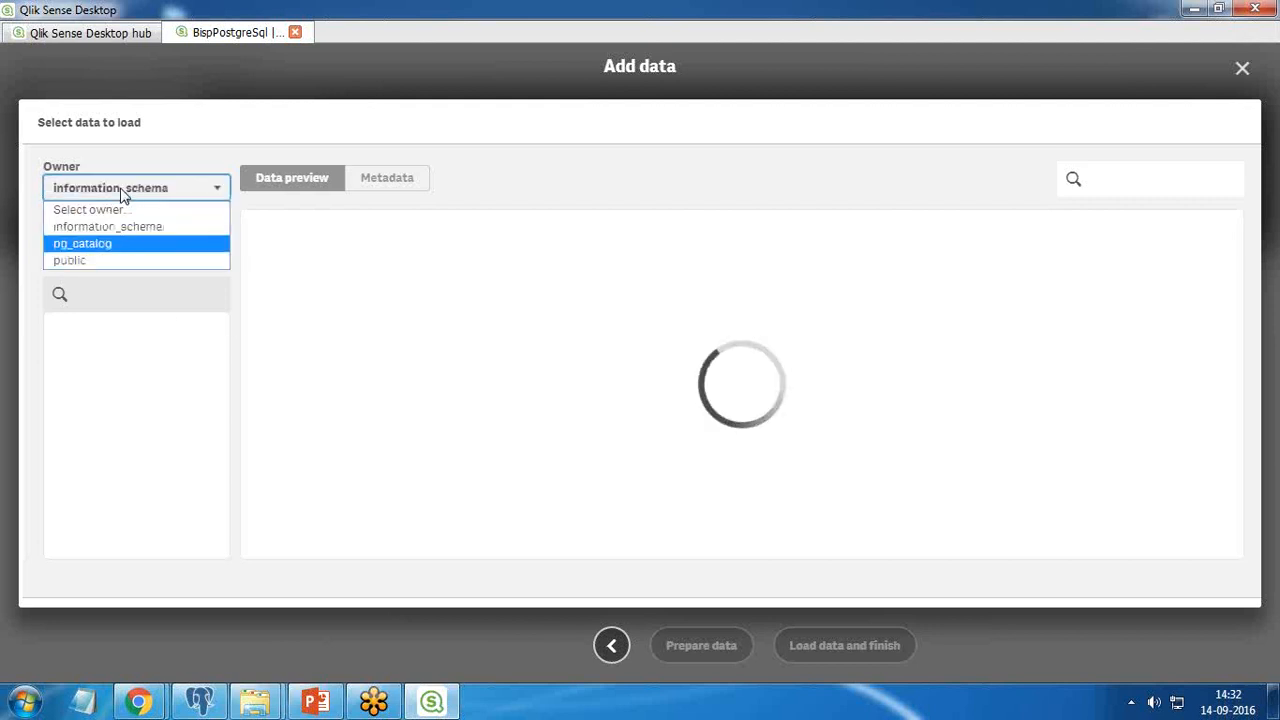
pyautogui.click(98, 260)
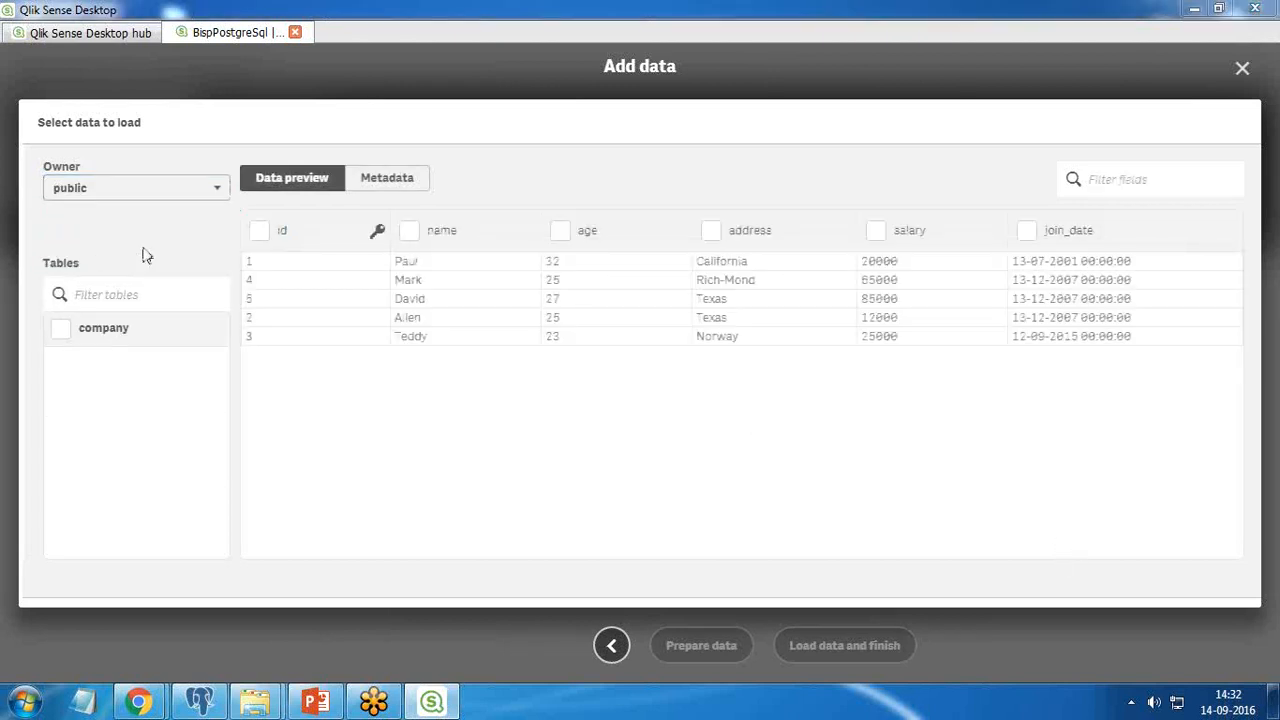
# Select the company table and load its data into the app
pyautogui.click(61, 331)
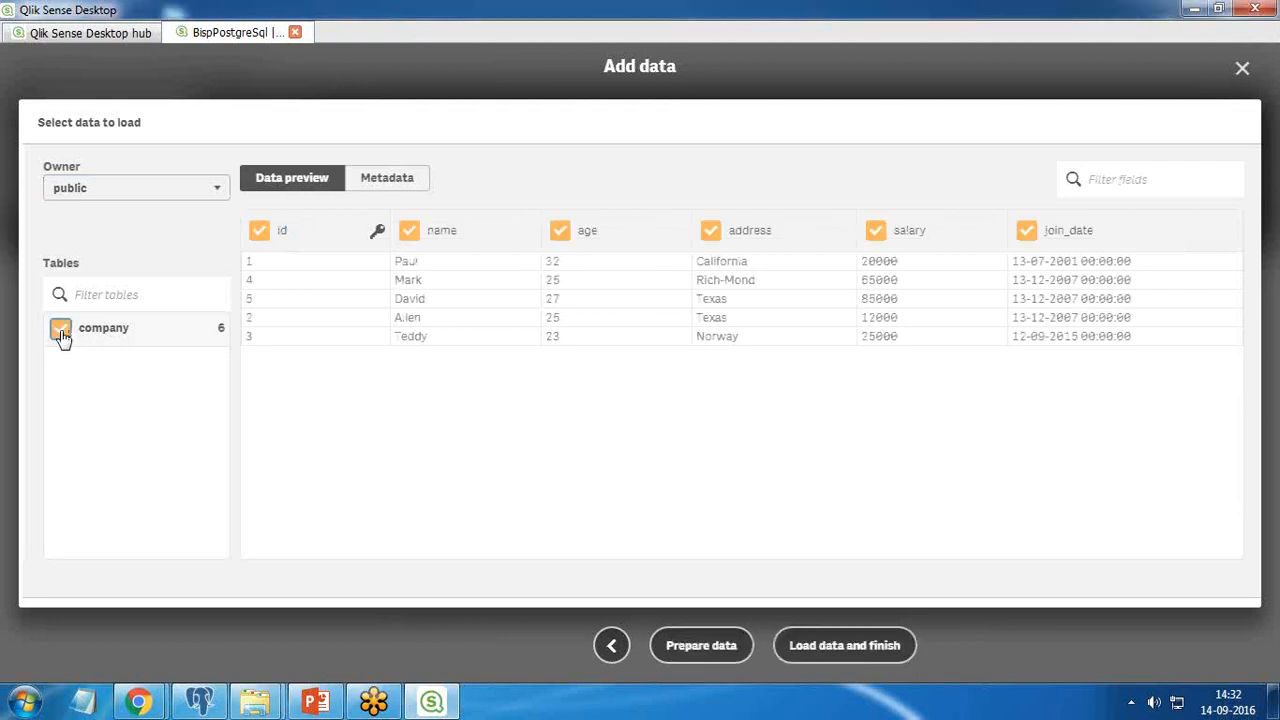
pyautogui.click(61, 334)
pyautogui.click(62, 336)
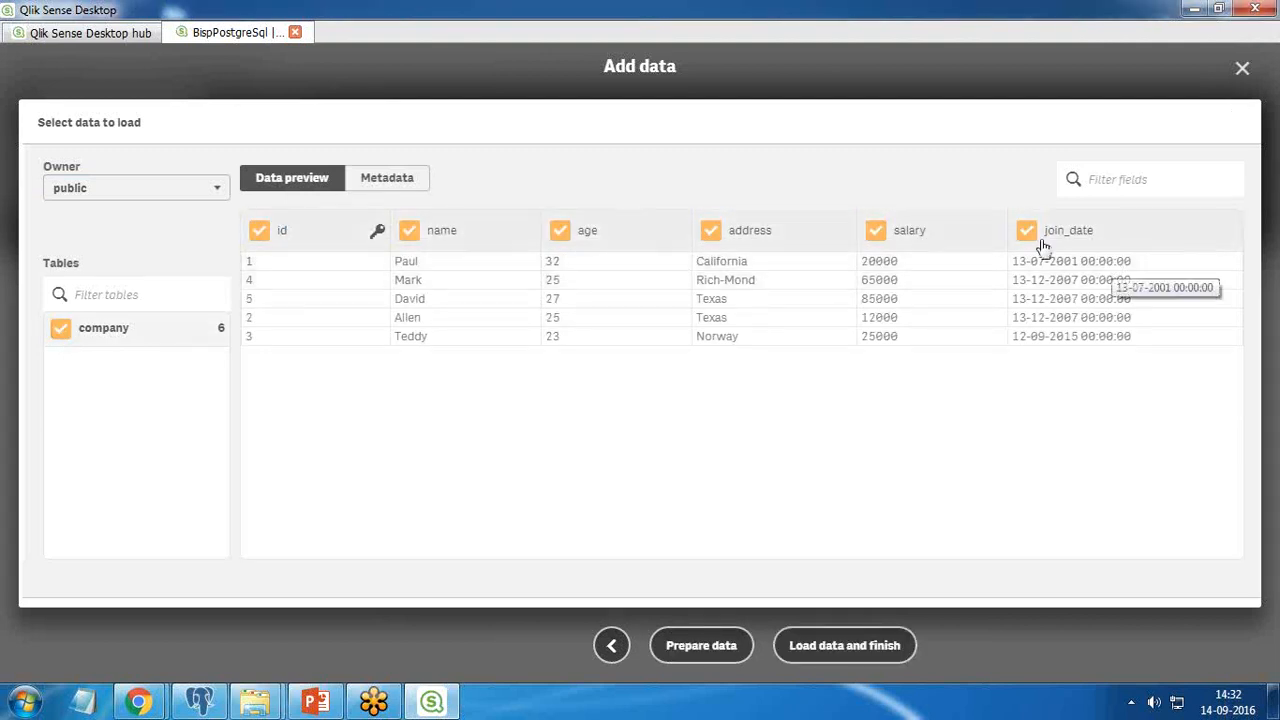
pyautogui.click(840, 646)
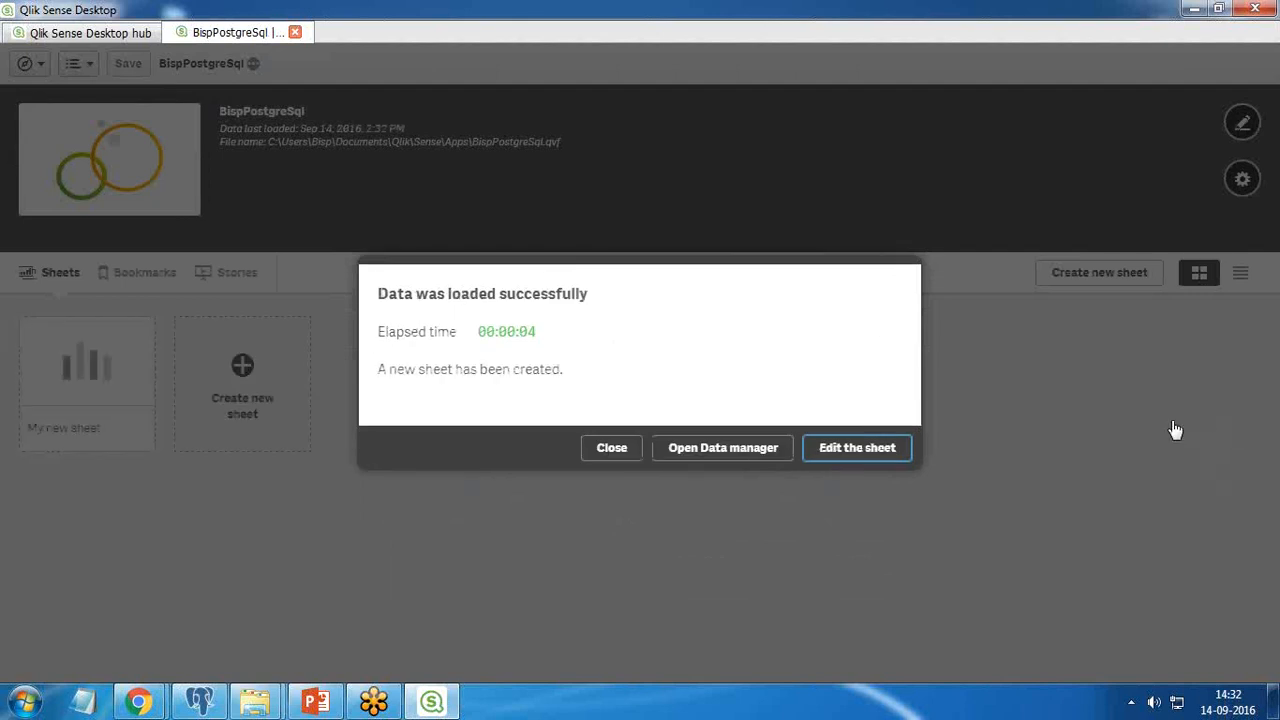
# Edit My new sheet and place a bar chart on it
pyautogui.click(859, 453)
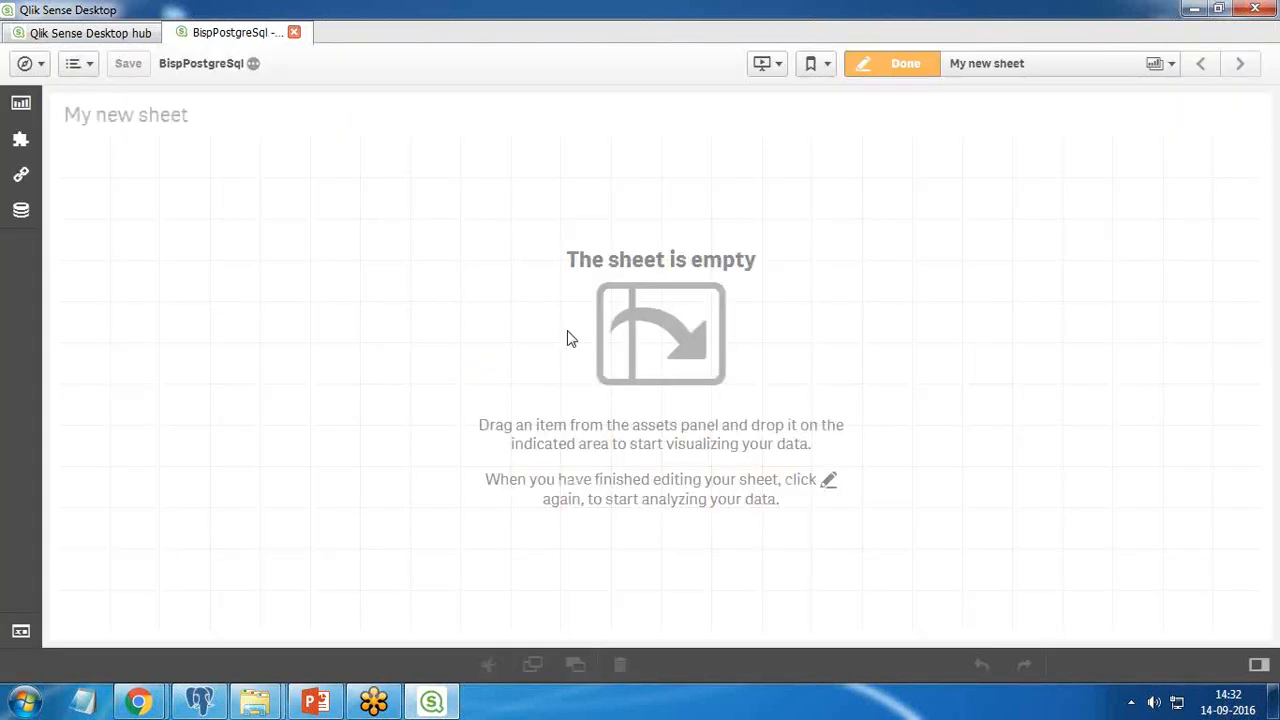
pyautogui.click(21, 103)
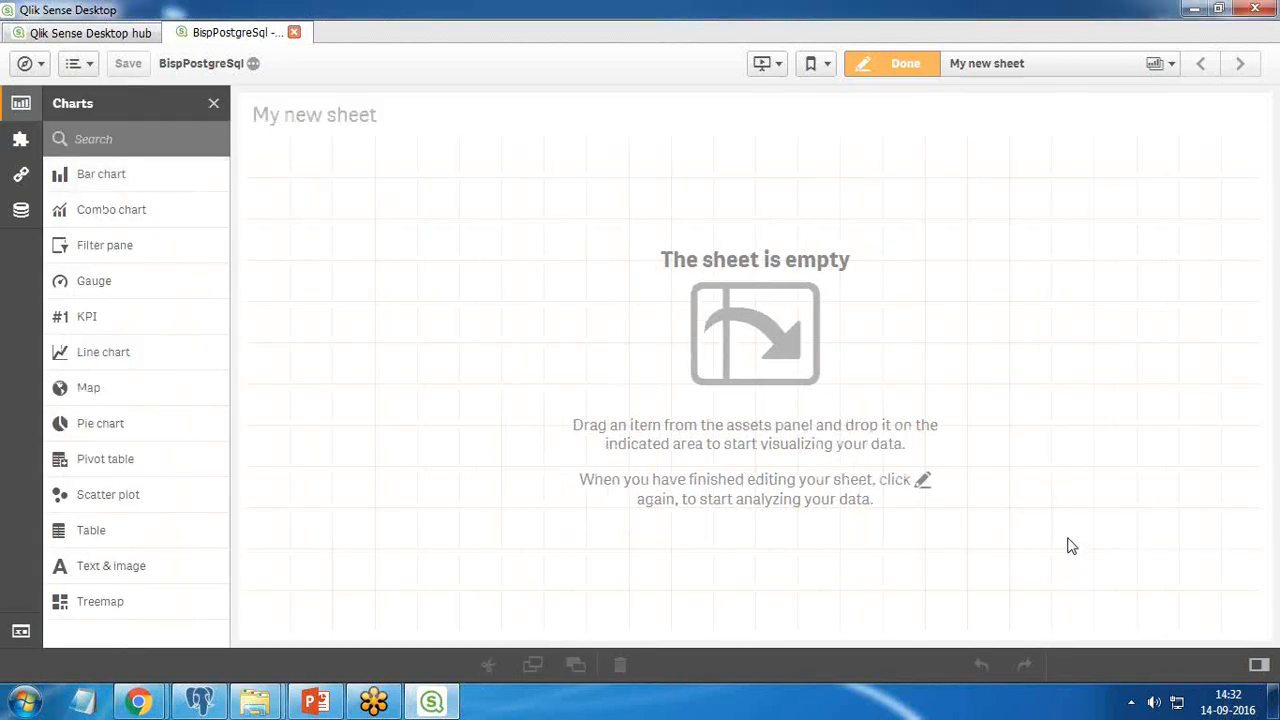
pyautogui.moveTo(94, 177); pyautogui.dragTo(689, 437)
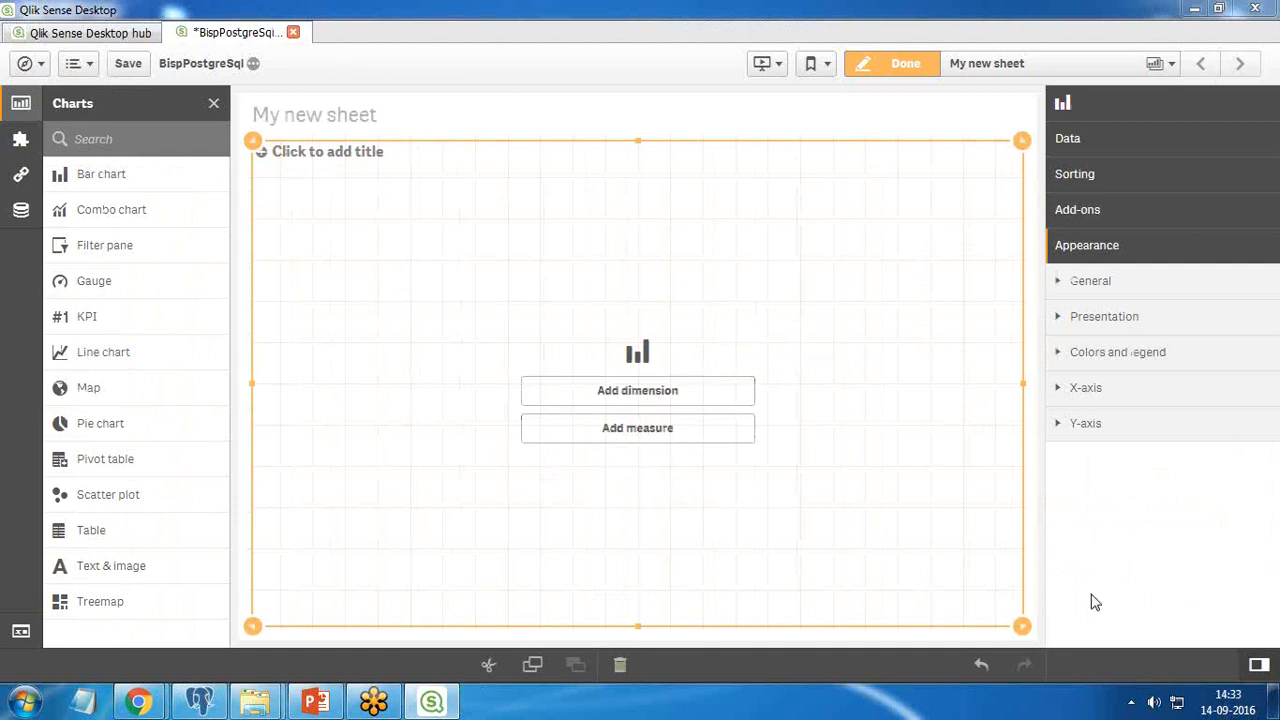
# Set the bar chart's dimension to name and its measure to Sum(salary)
pyautogui.click(640, 403)
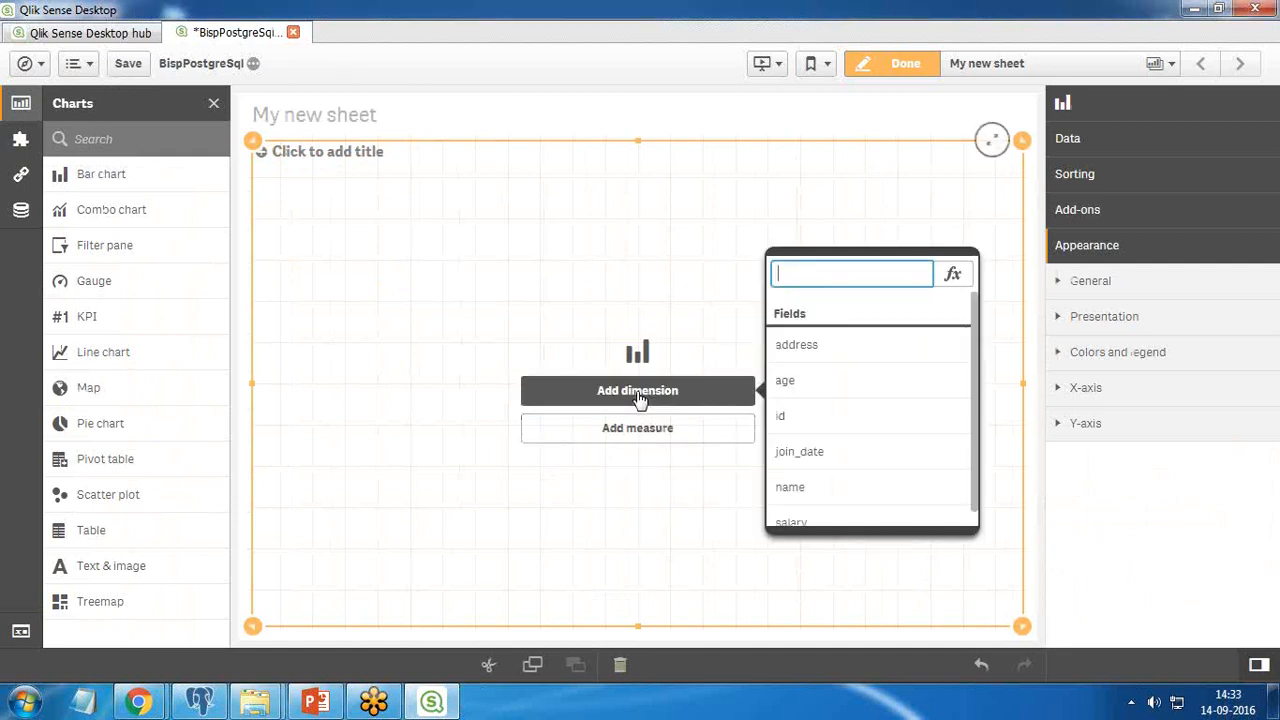
pyautogui.scroll(-1, 976, 375)
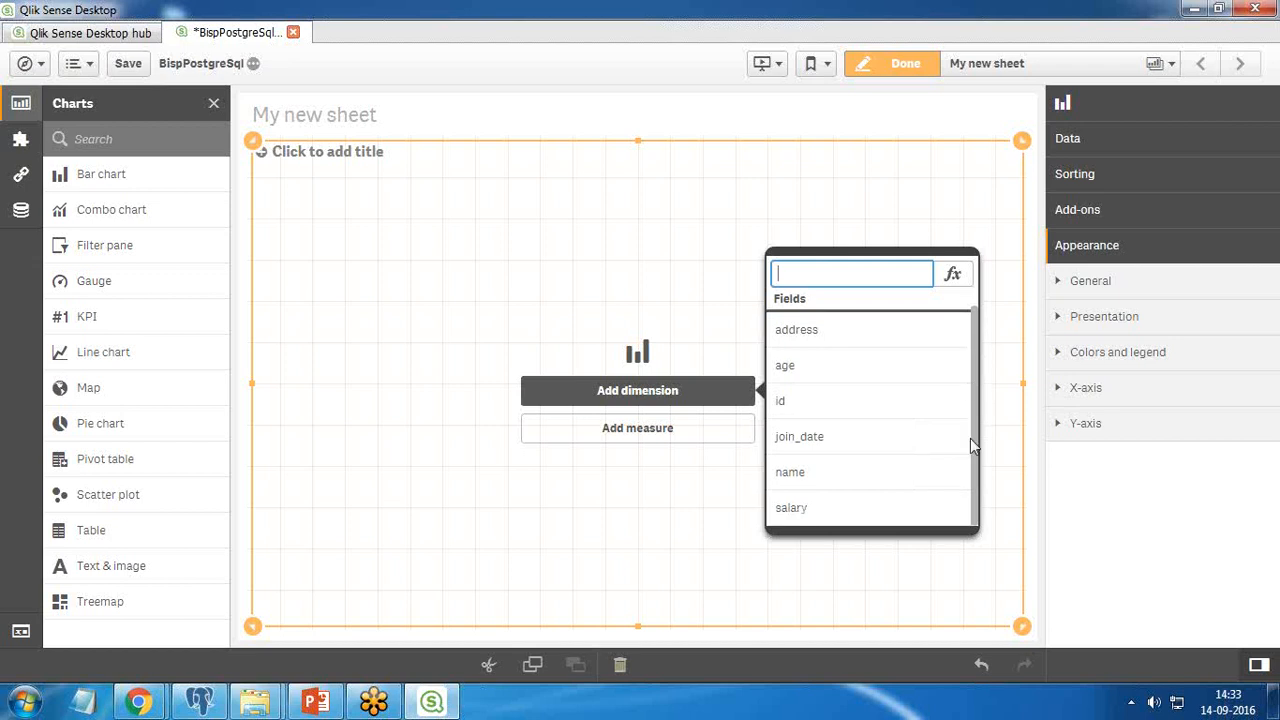
pyautogui.click(795, 476)
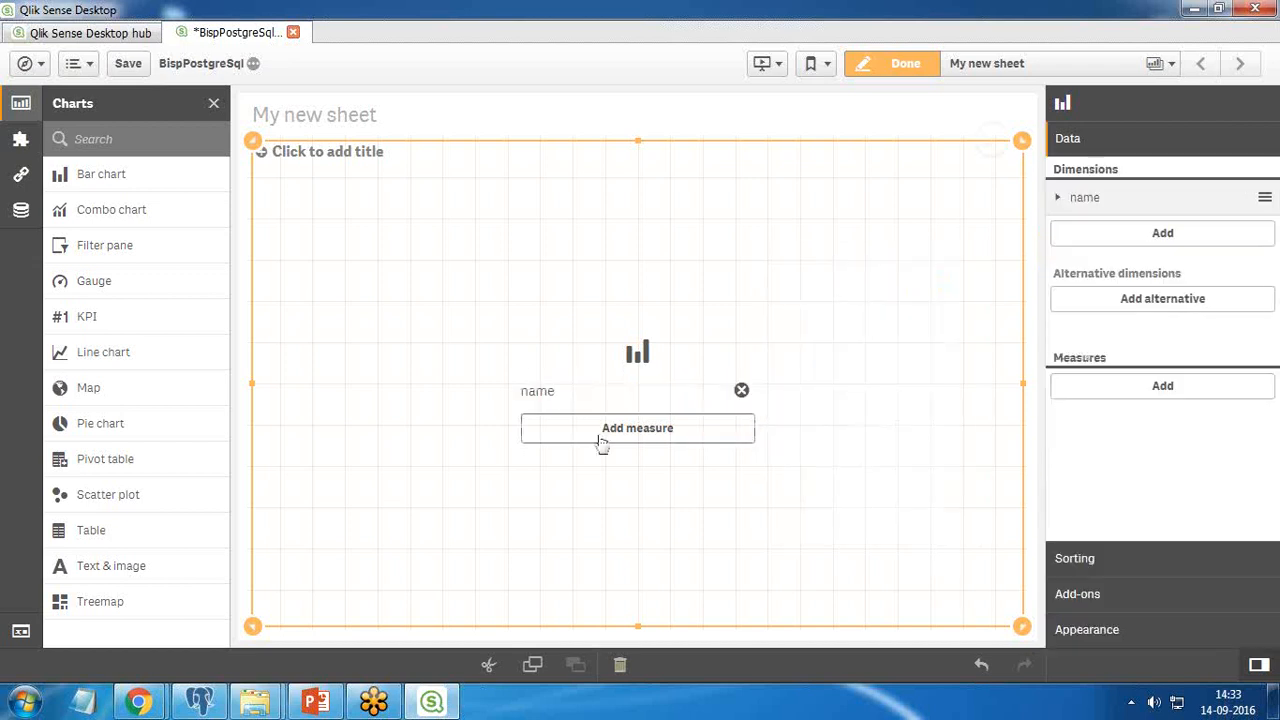
pyautogui.click(633, 430)
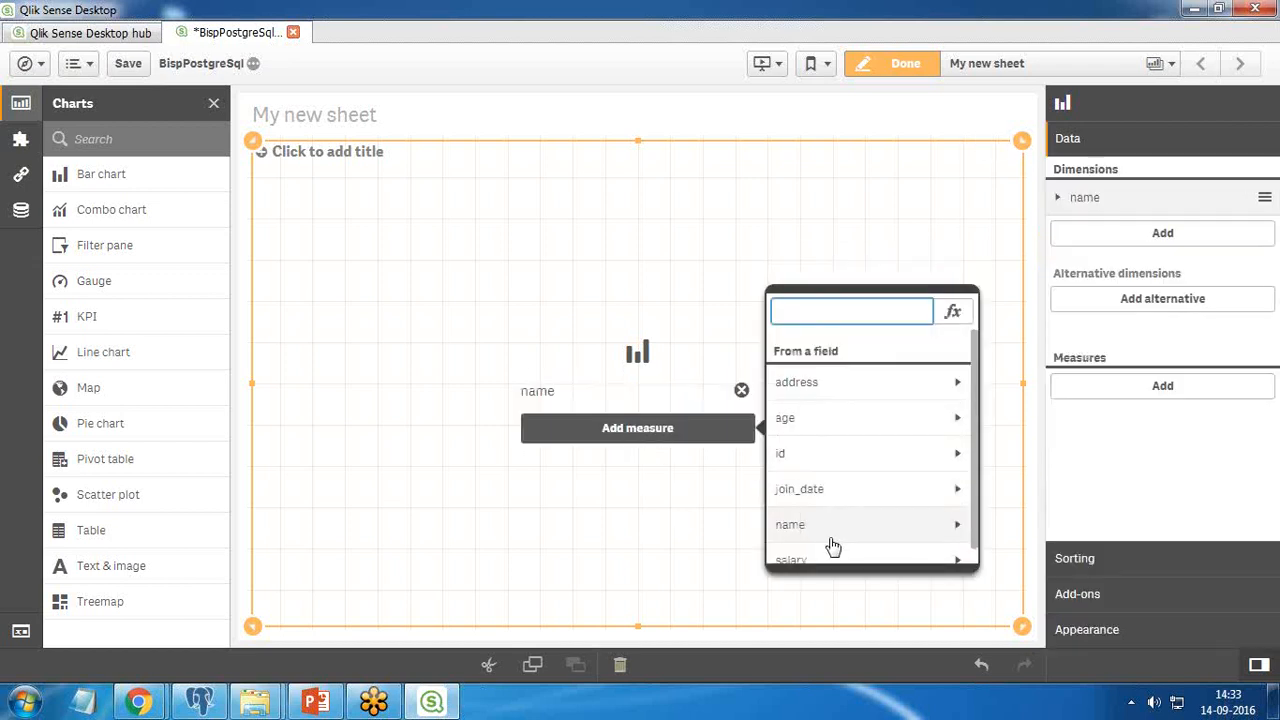
pyautogui.scroll(-1, 830, 543)
pyautogui.click(812, 545)
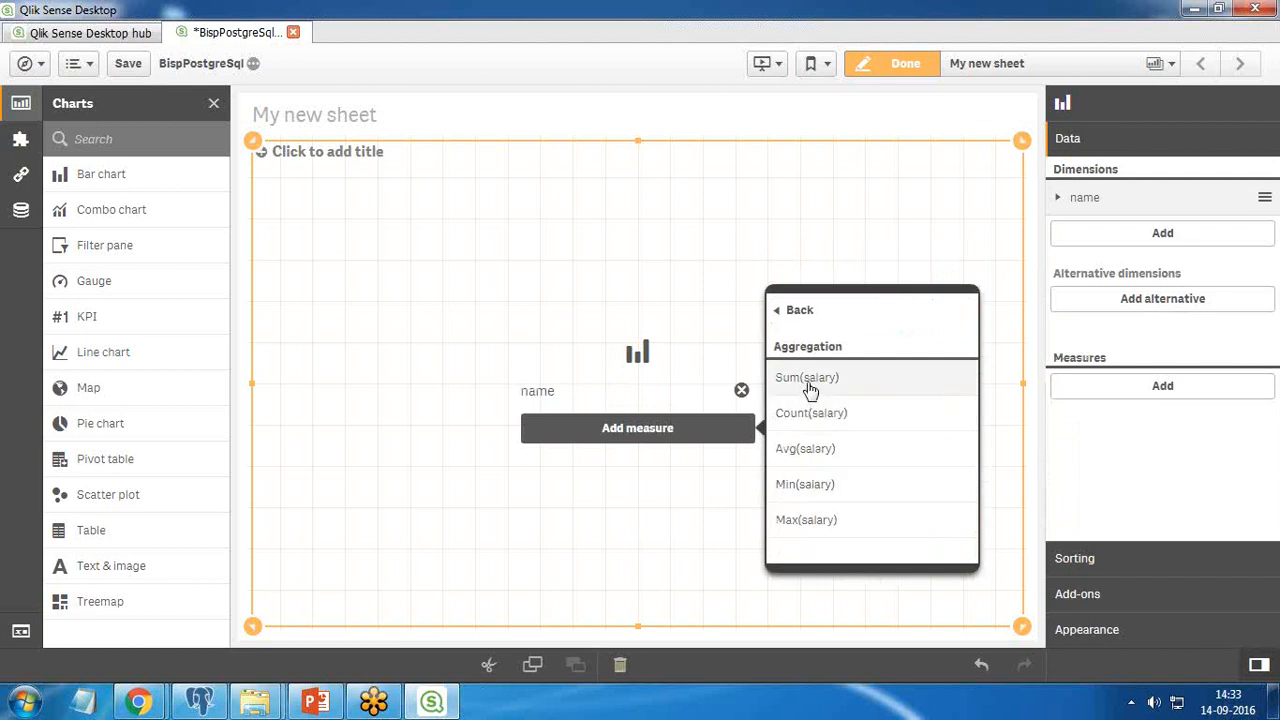
pyautogui.click(810, 385)
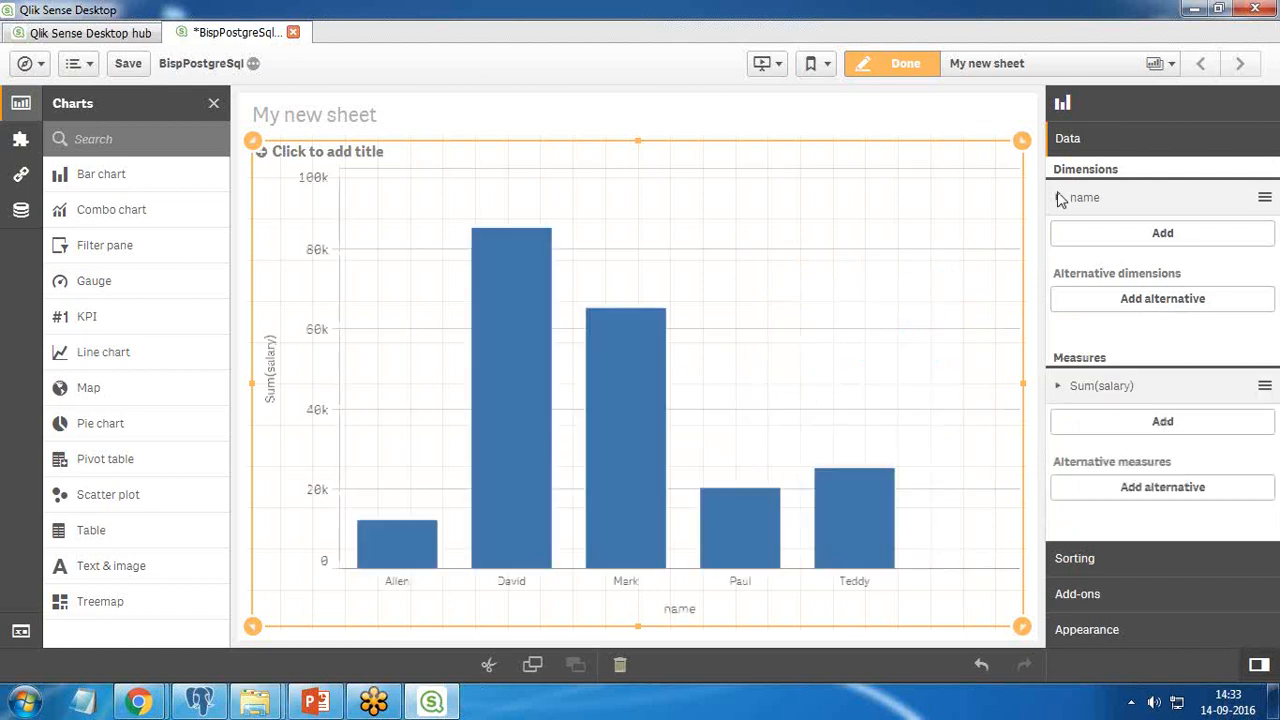